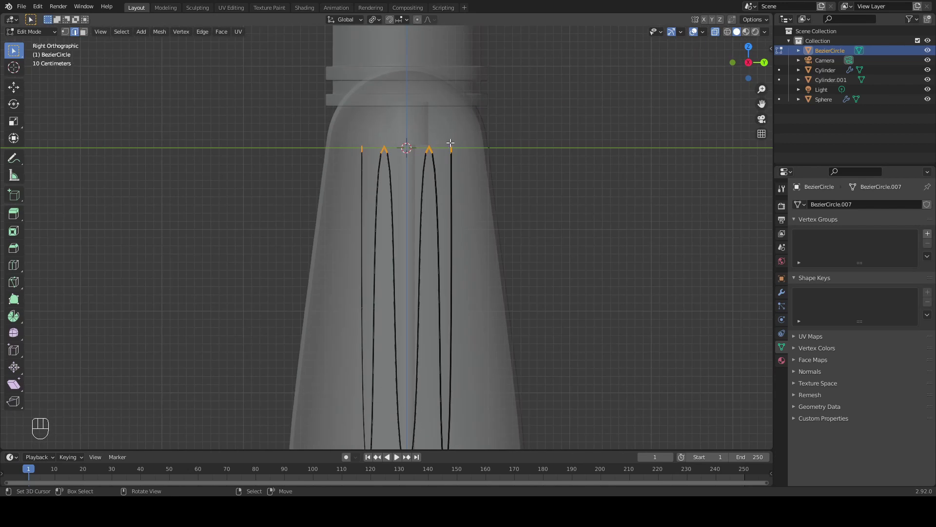
- Inspect the selected edges at the bends of the filament inside the bulb from the side and in perspective
scroll(458, 278, "down", 2, "shift")
scroll(547, 167, "up", 3)
scroll(439, 232, "down", 1, "shift")
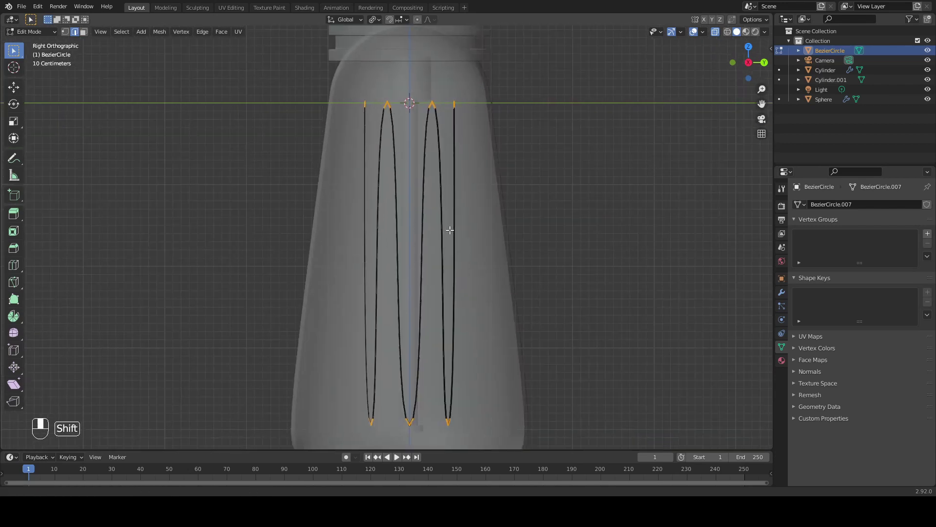
scroll(448, 190, "down", 2)
scroll(462, 166, "down", 2)
scroll(476, 188, "down", 2, "shift")
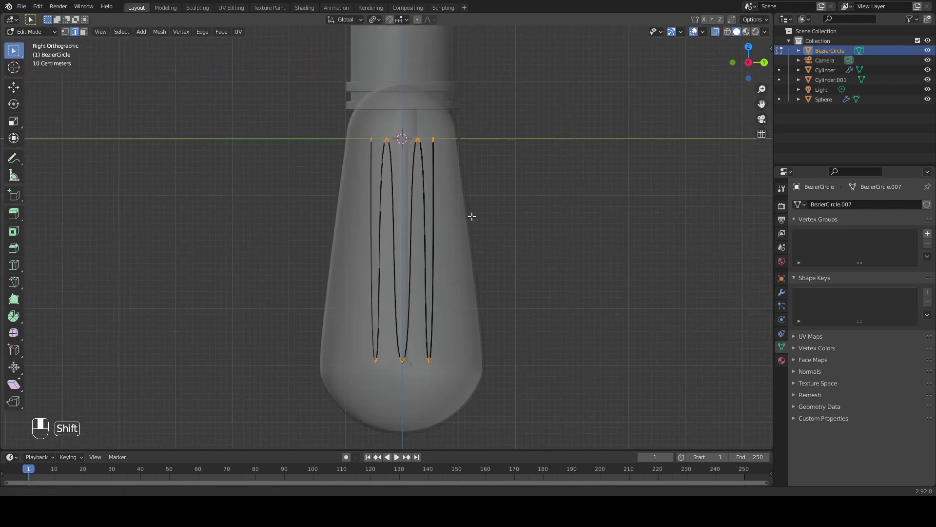
middle_click_drag(504, 190, 479, 220)
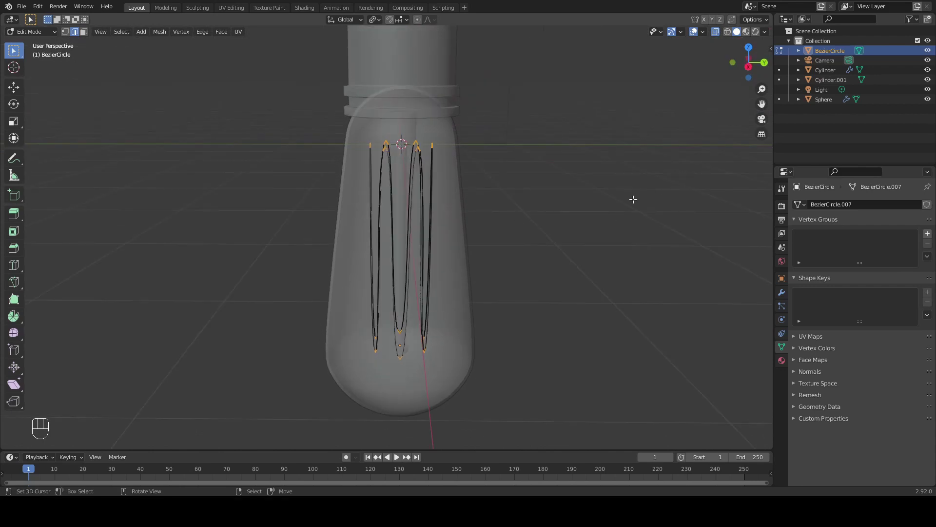
middle_click_drag(537, 240, 528, 238)
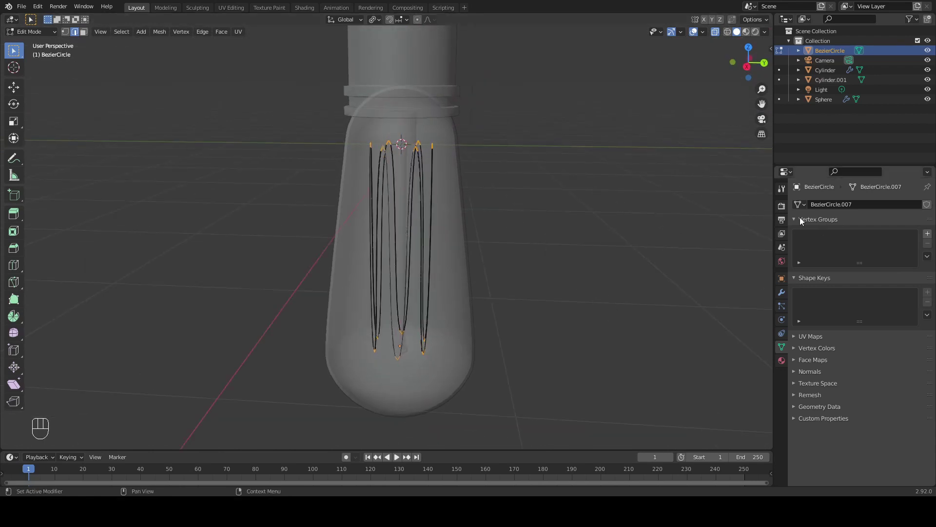
- Add a second material slot to the filament and use the existing glass material for the selected bend edges
left_click(782, 362)
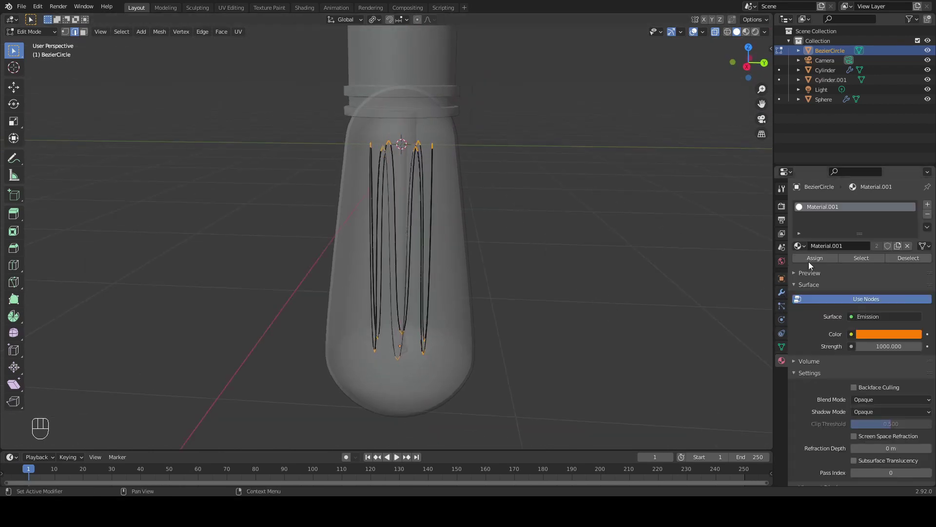
left_click(928, 206)
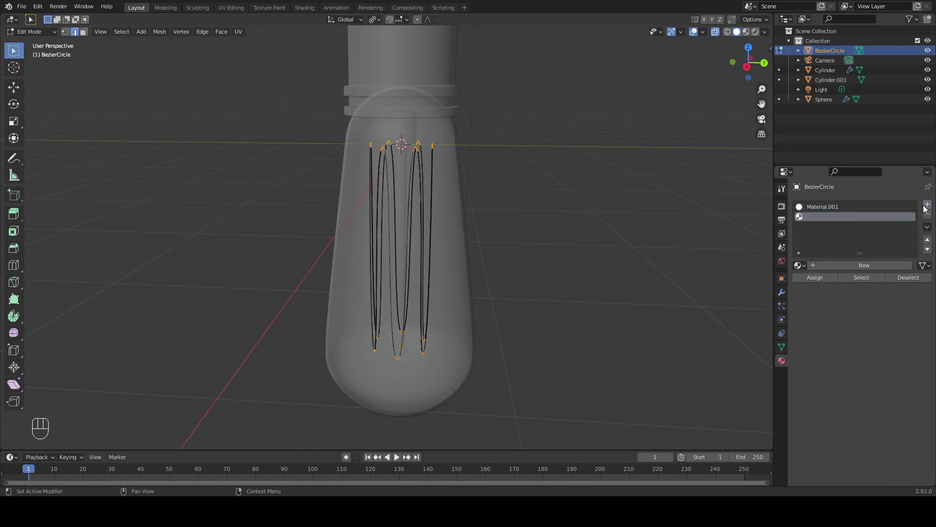
left_click(835, 268)
left_click(802, 264)
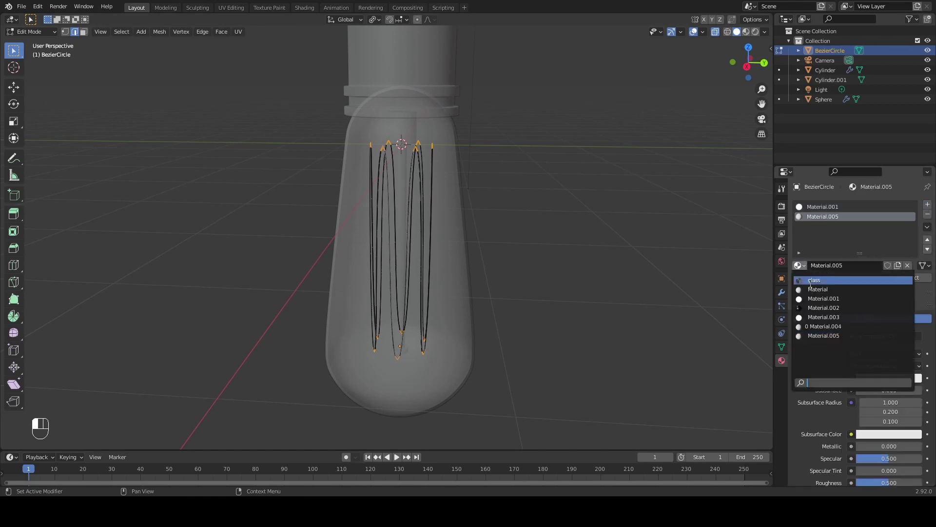
left_click(809, 279)
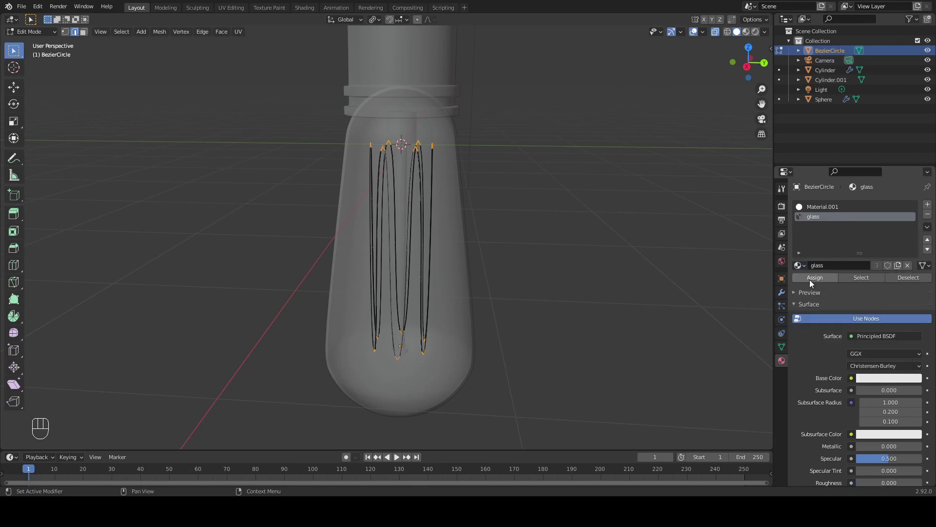
middle_click_drag(602, 188, 624, 214, "shift")
scroll(624, 215, "up", 2)
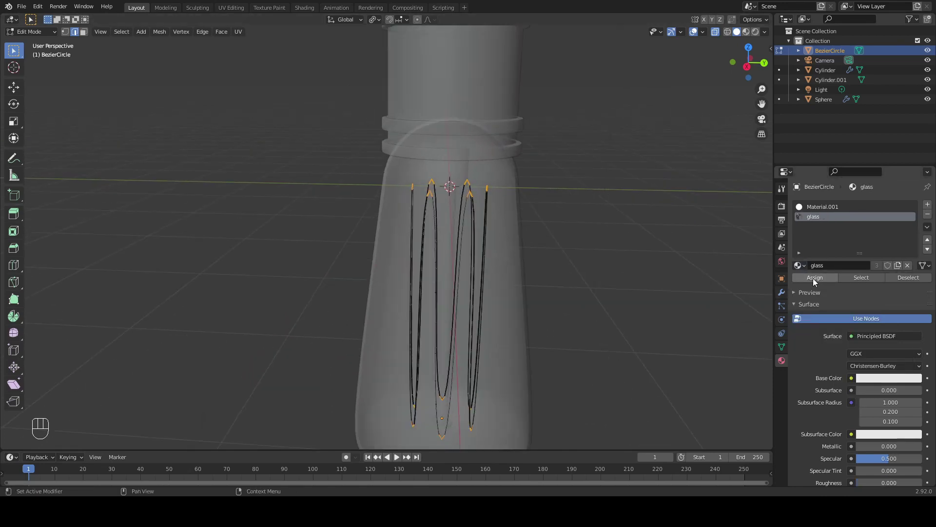
middle_click_drag(673, 251, 553, 215)
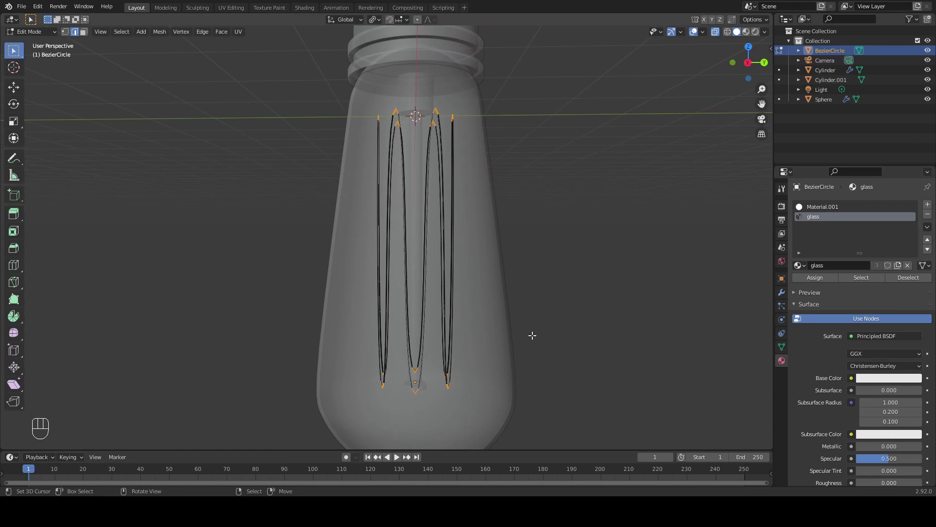
middle_click_drag(532, 335, 554, 265, "shift")
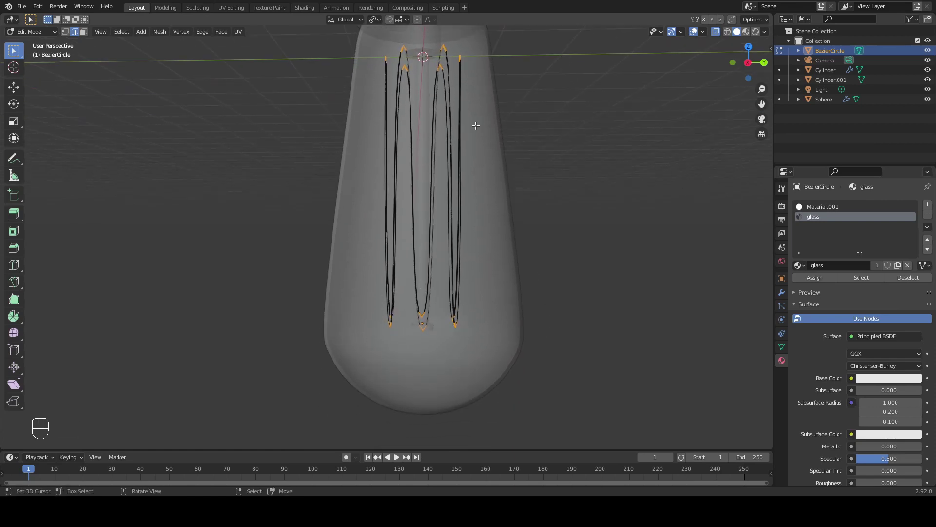
- Return to Object Mode and add a Subdivision Surface modifier to the filament with 2 viewport levels
middle_click_drag(475, 126, 506, 198)
key("Tab")
left_click(781, 292)
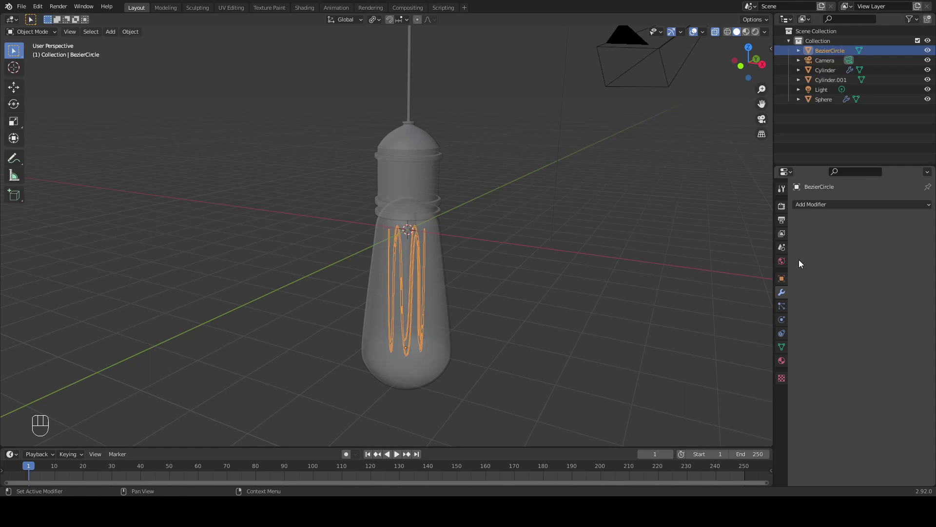
left_click(809, 207)
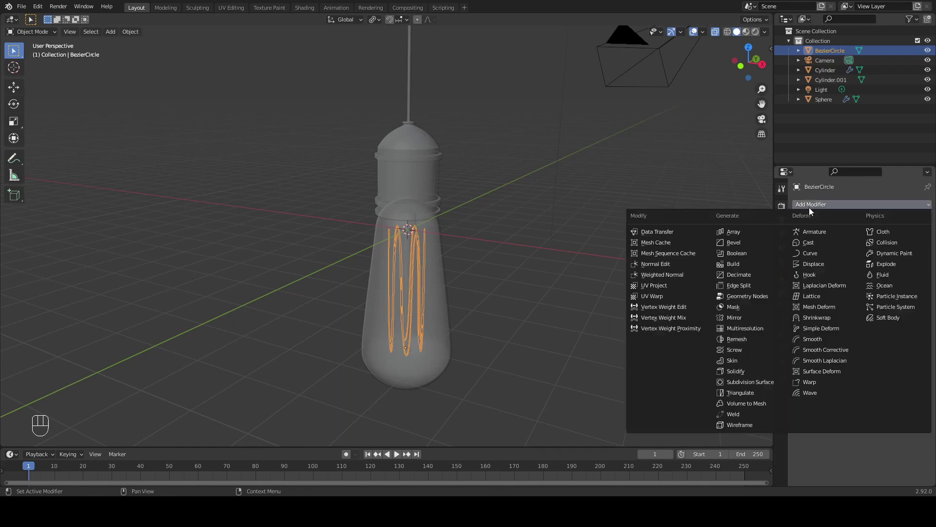
left_click(745, 383)
left_click(914, 248)
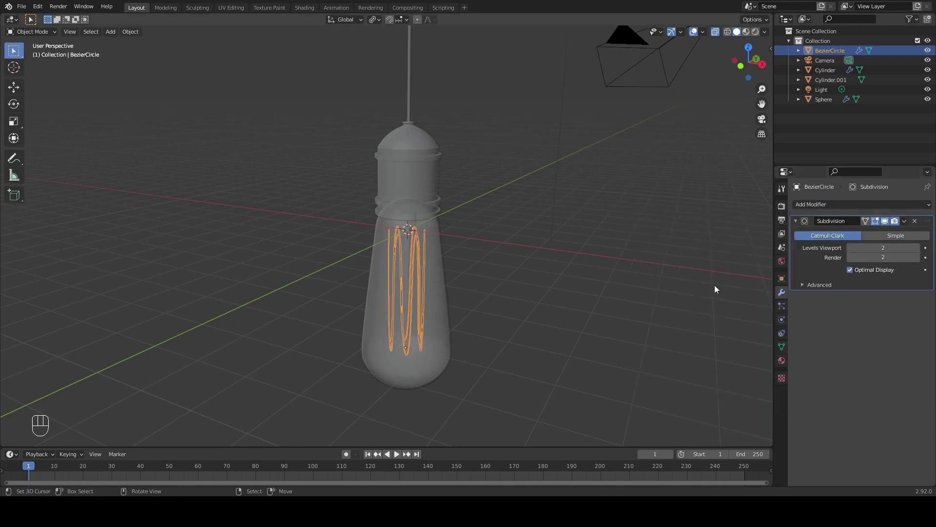
- Check the subdivided filament inside the bulb and deselect all objects in the scene
scroll(563, 309, "up", 1)
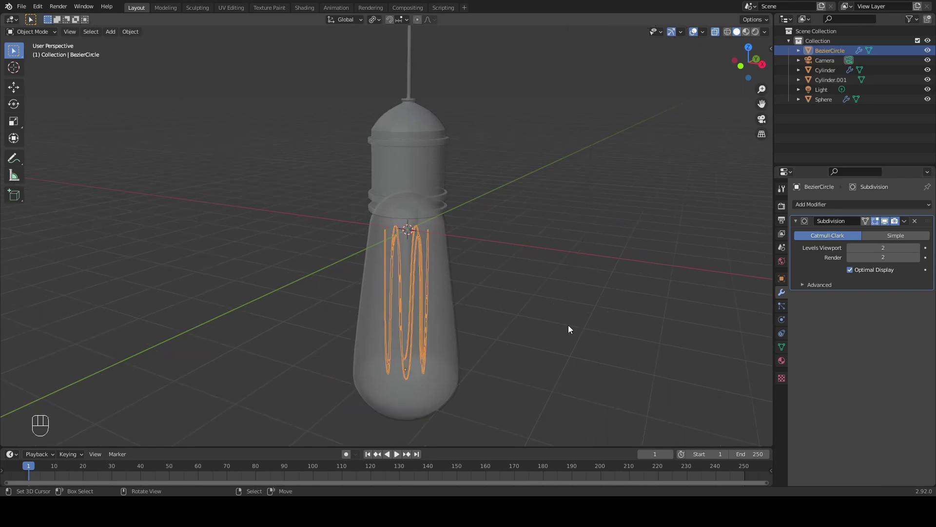
middle_click_drag(534, 352, 689, 309)
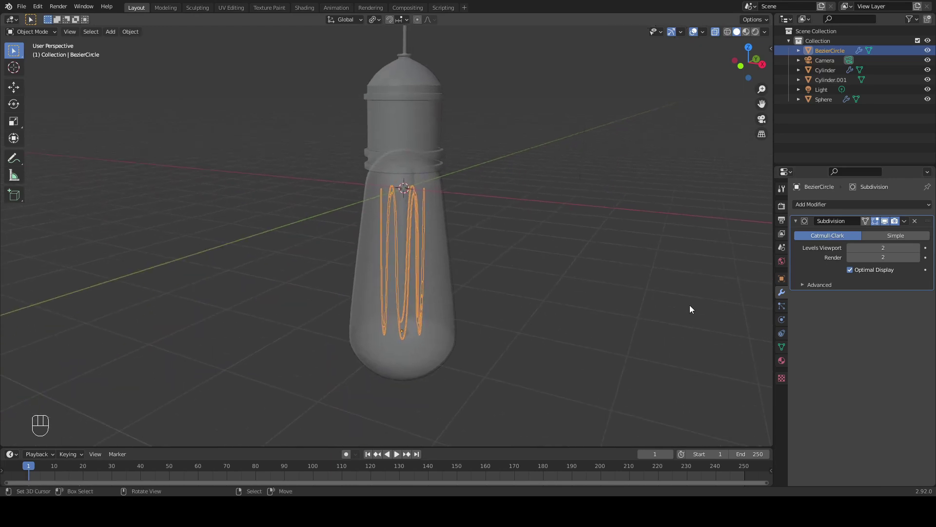
key("w")
left_click(445, 225)
scroll(506, 252, "down", 1)
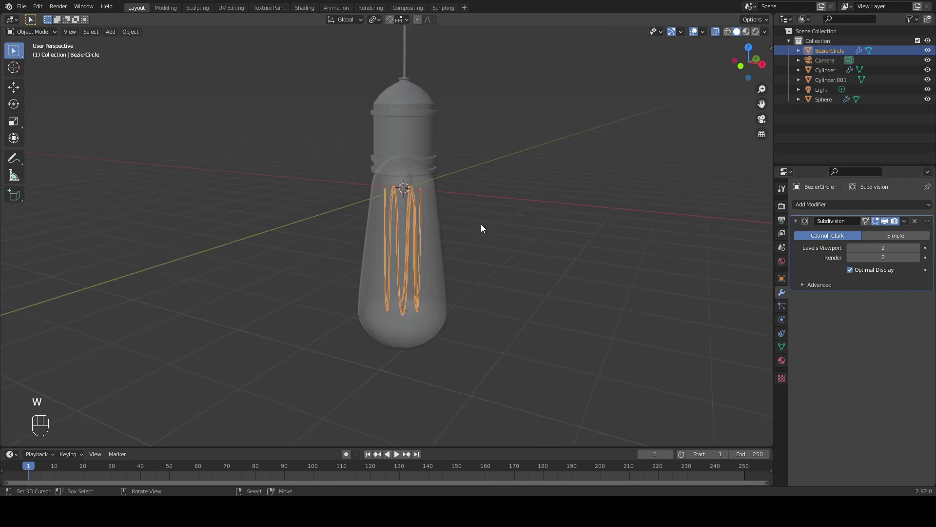
mouse_move(481, 225)
middle_mouse_down()
mouse_move(516, 222)
mouse_move(493, 213)
mouse_move(484, 229)
middle_mouse_up()
scroll(513, 224, "down", 3)
key("a")
key("a")
scroll(493, 213, "down", 2)
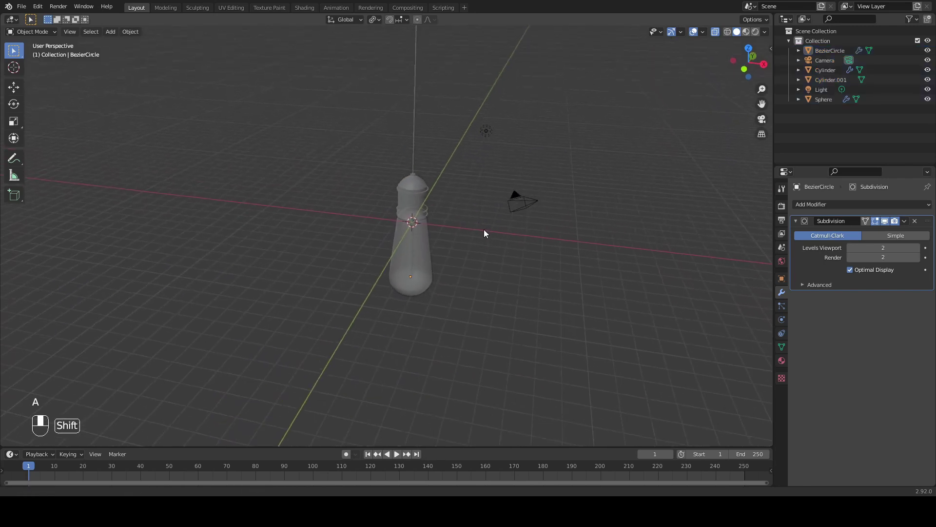
- Choose Cycles as the render engine and set its device to GPU Compute
middle_click_drag(544, 198, 531, 201)
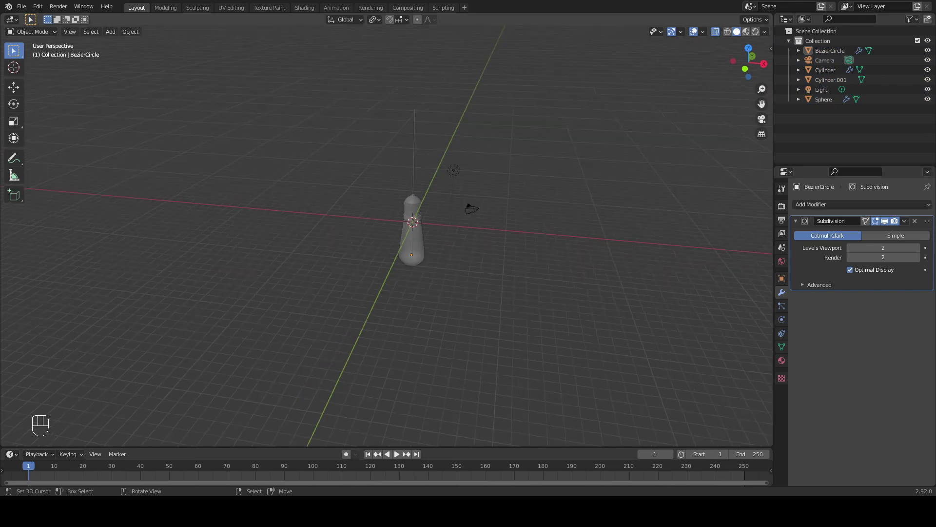
scroll(412, 222, "up", 1)
scroll(412, 222, "up", 2)
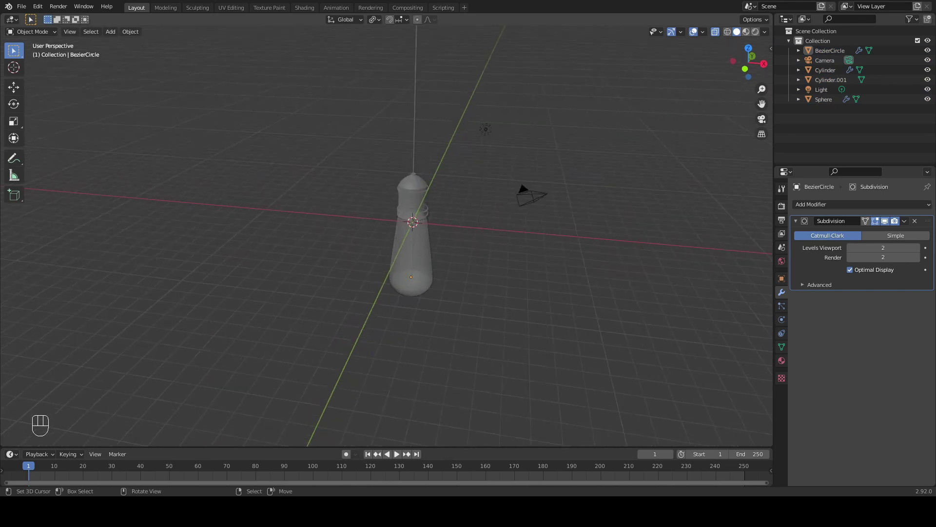
left_click(782, 205)
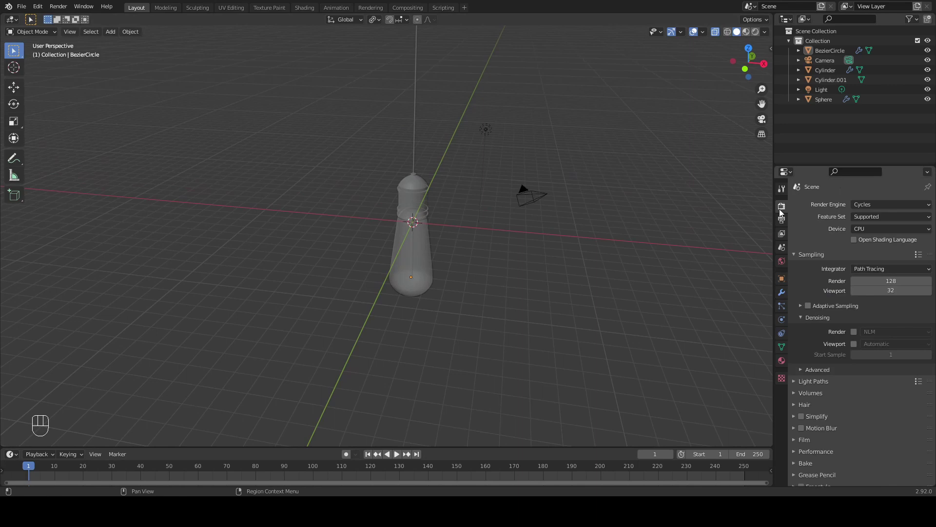
left_click(868, 203)
left_click(869, 235)
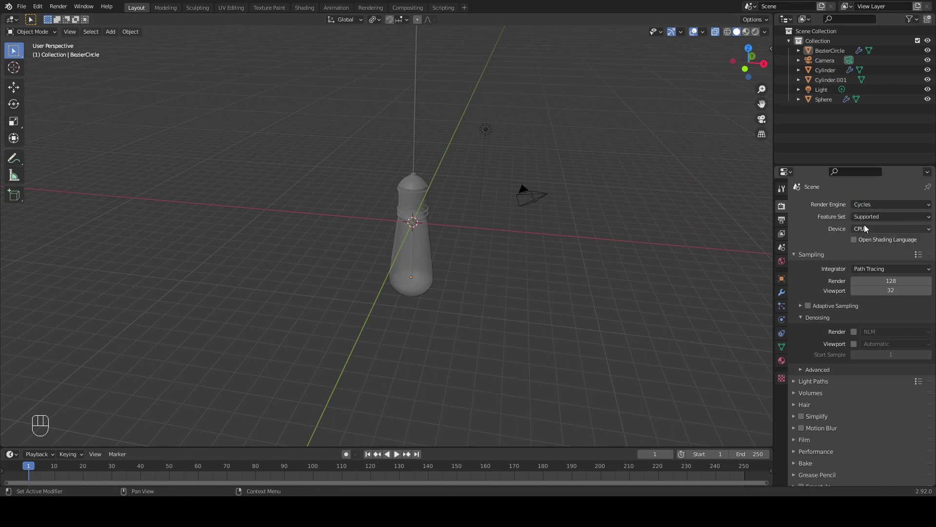
left_click(864, 227)
left_click(873, 251)
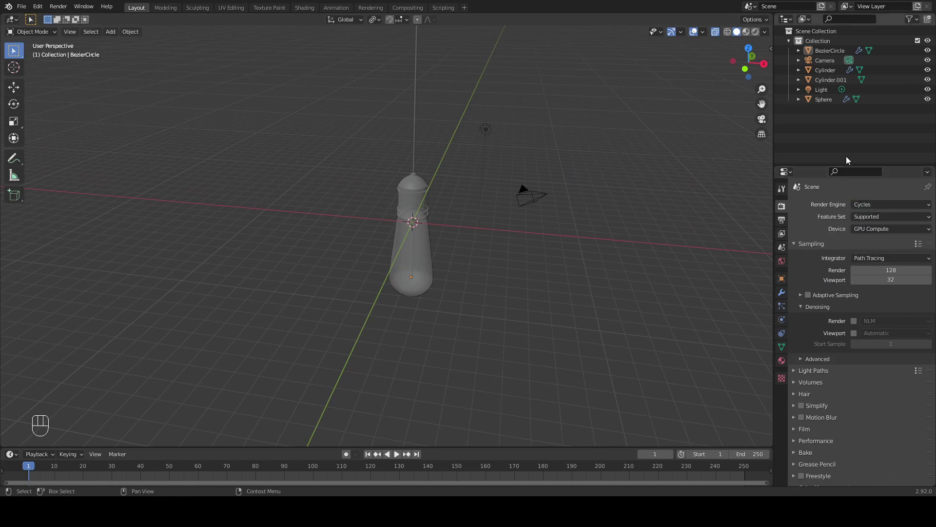
- Set the render samples to 400 and enable NLM denoising for the render
left_click(884, 271)
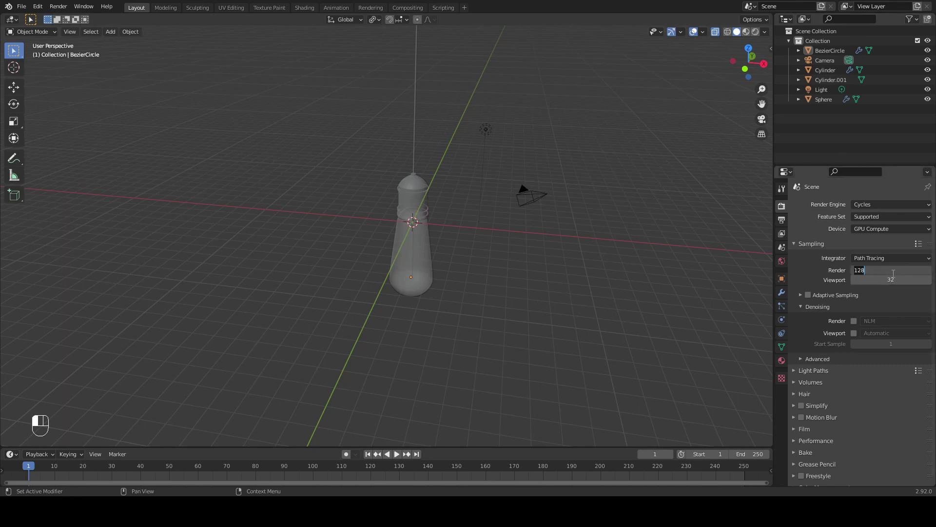
type("400")
key("Return")
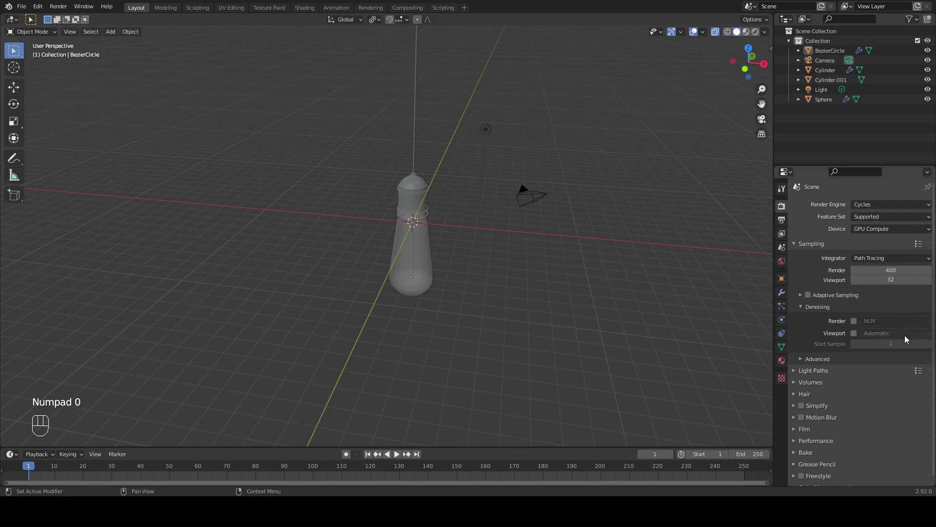
left_click(854, 321)
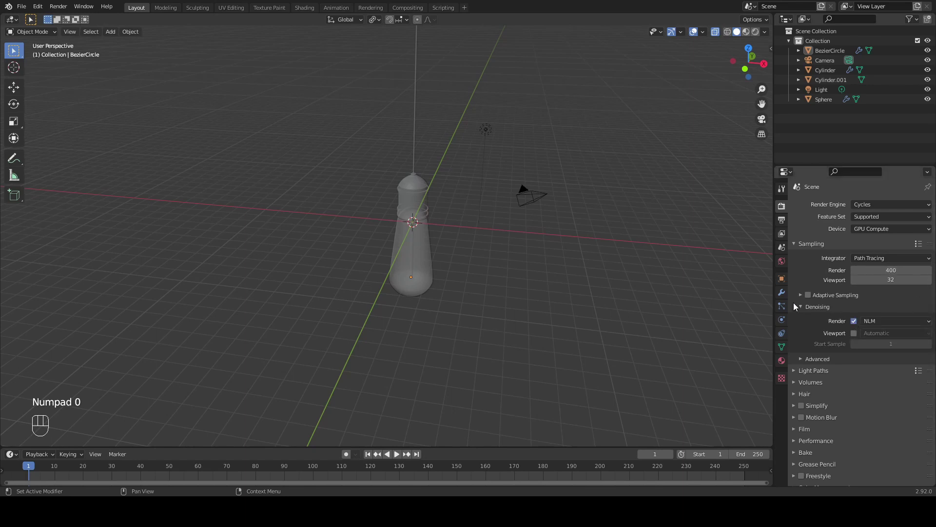
- Add a plane at the world origin and scale it up by about 22.2 around the bulb
middle_click_drag(632, 291, 644, 274)
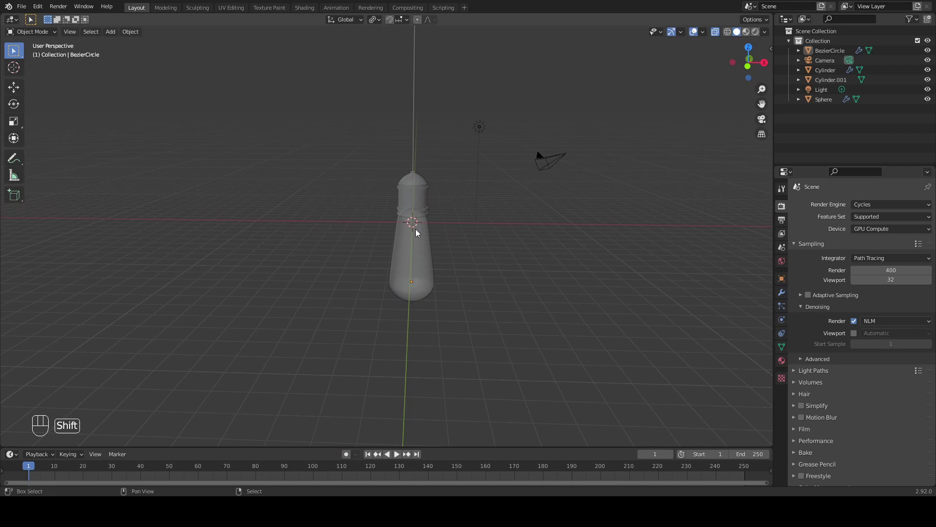
key("shift+a")
mouse_move(386, 226)
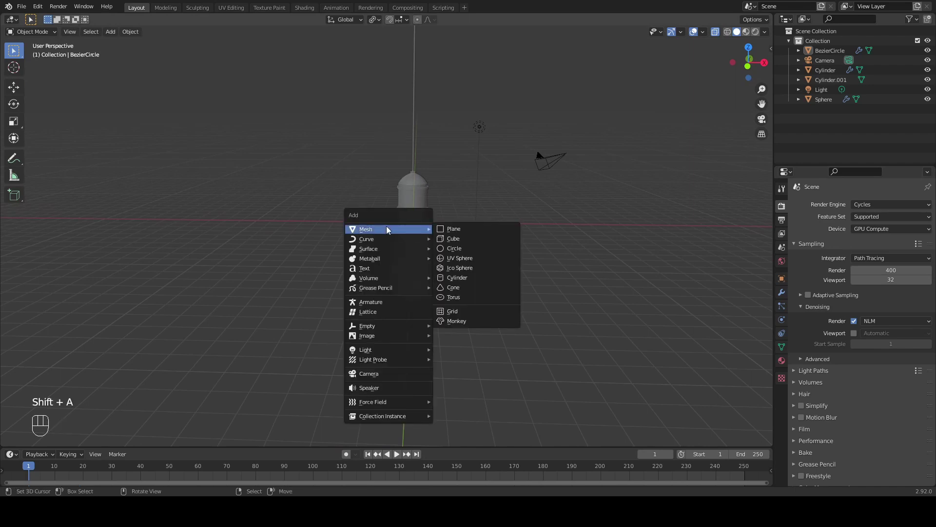
left_click(447, 229)
scroll(432, 229, "down", 4)
key("s")
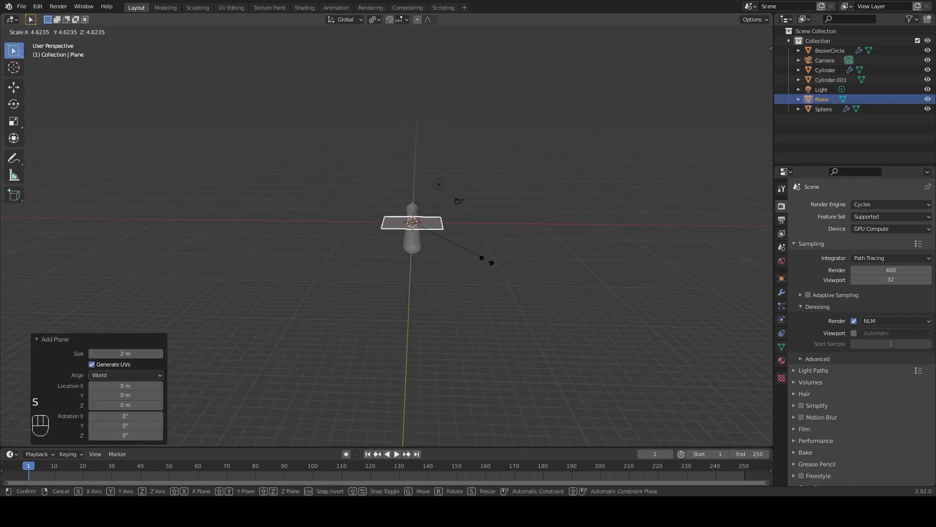
left_click(755, 391)
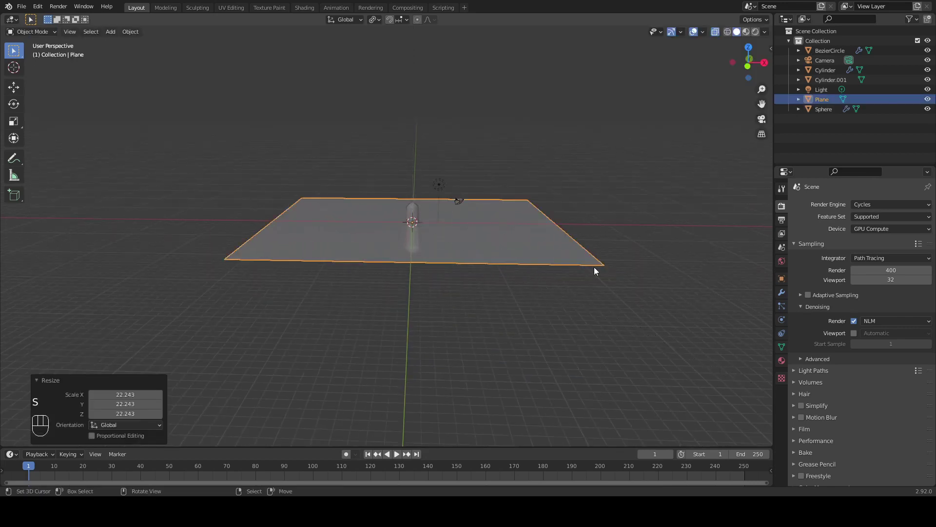
- Enlarge the timeline area, change it to the Shader Editor and create a new material for the plane
middle_click_drag(594, 267, 525, 343)
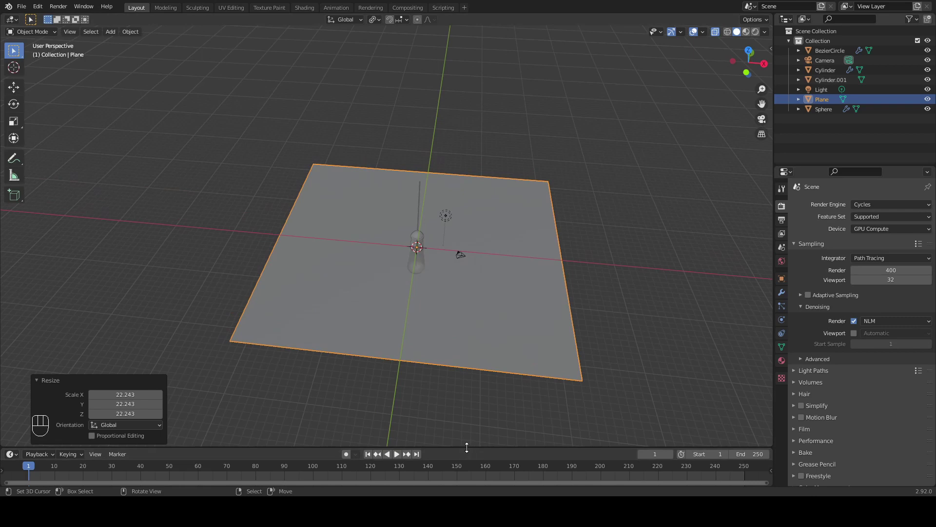
left_click_drag(468, 448, 19, 288)
left_click(16, 293)
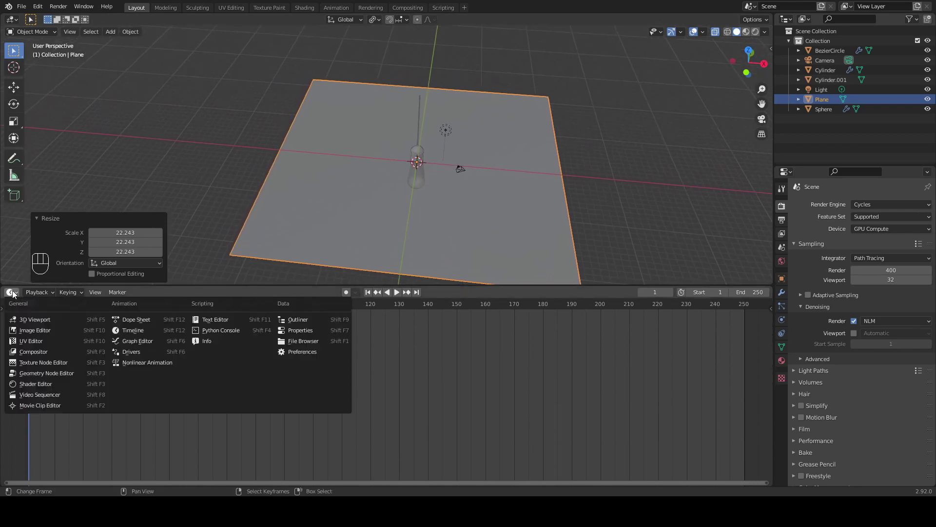
left_click(37, 385)
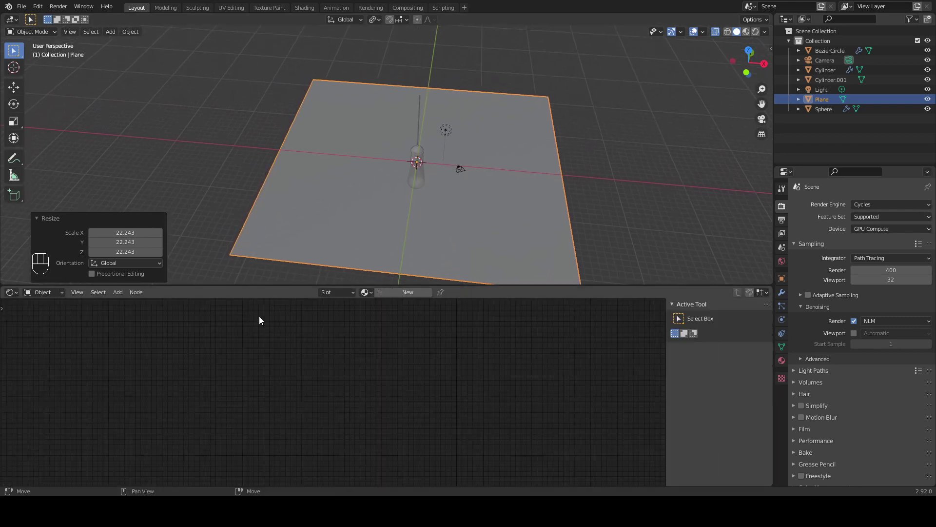
left_click(391, 291)
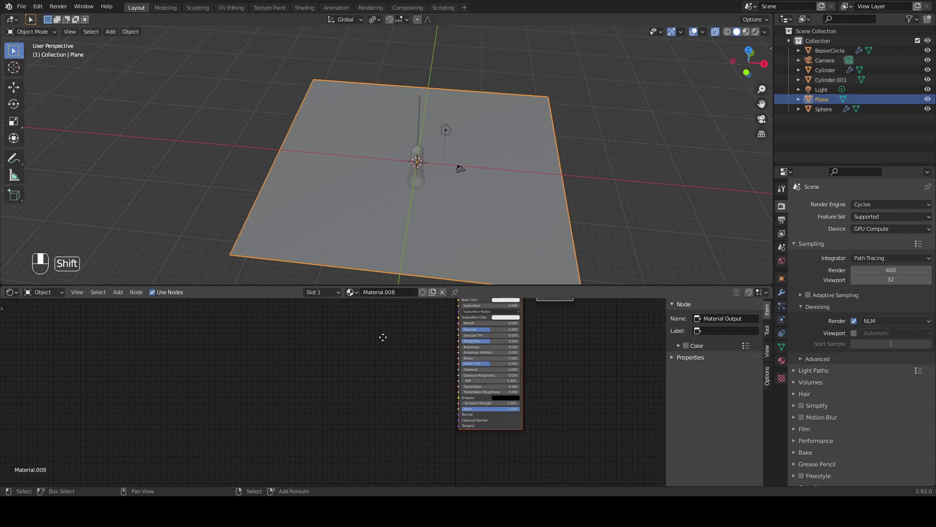
- Add an Image Texture node beside the Principled BSDF and duplicate it twice, stacking the three nodes vertically
middle_click_drag(383, 334, 326, 356, "shift")
key("shift+a")
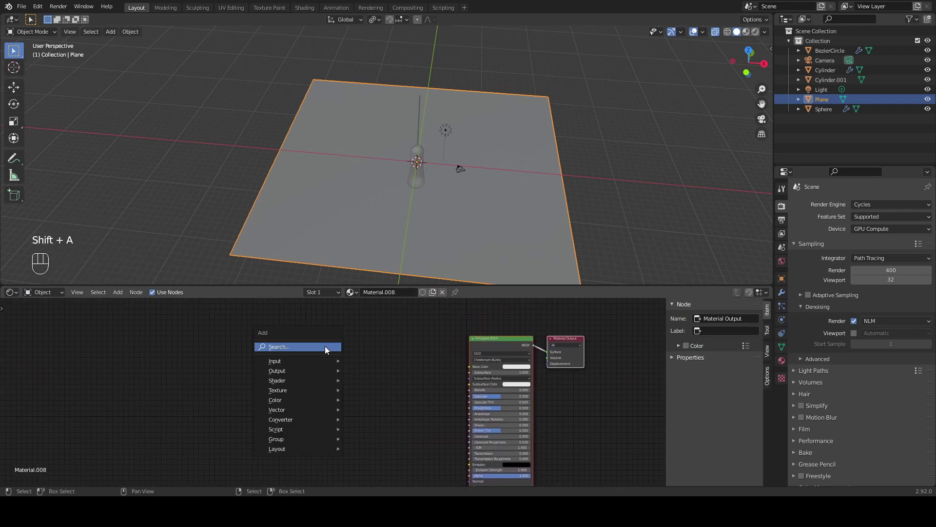
left_click(325, 346)
type("im")
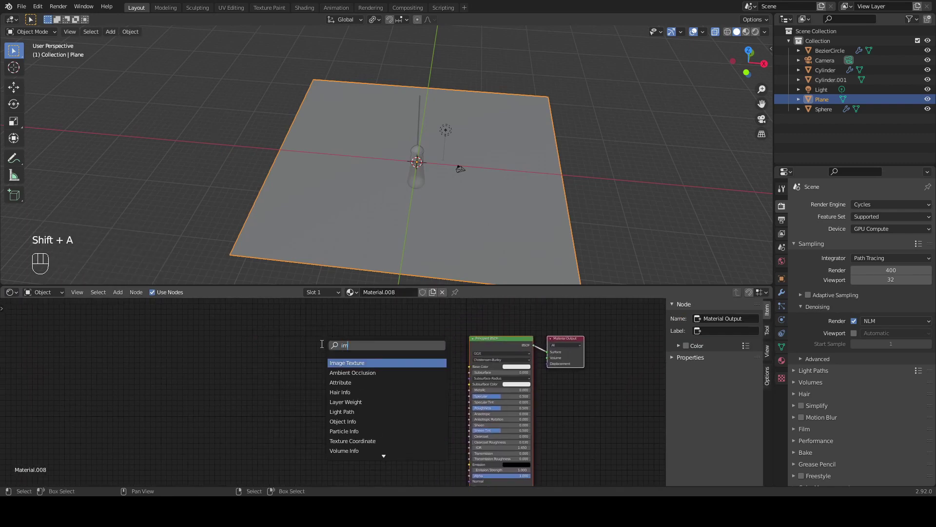
key("Return")
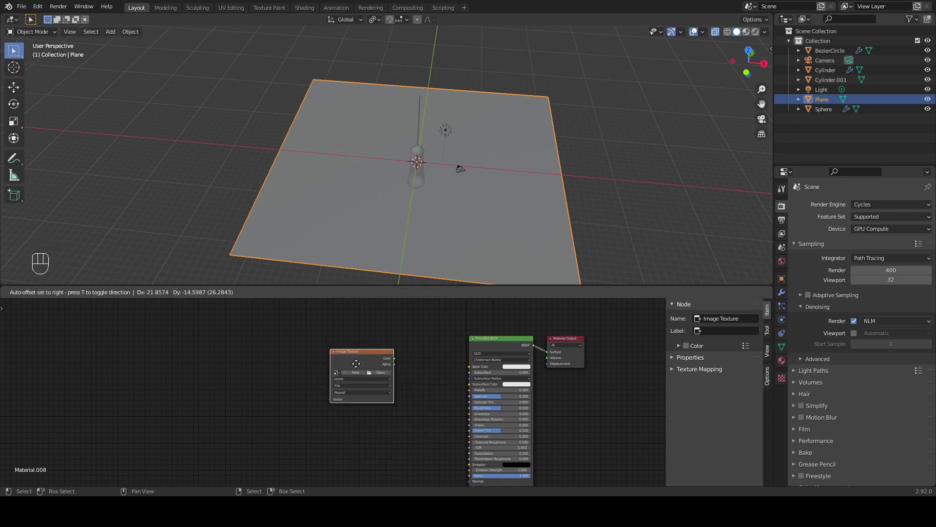
left_click(339, 335)
key("shift+d")
key("shift+d")
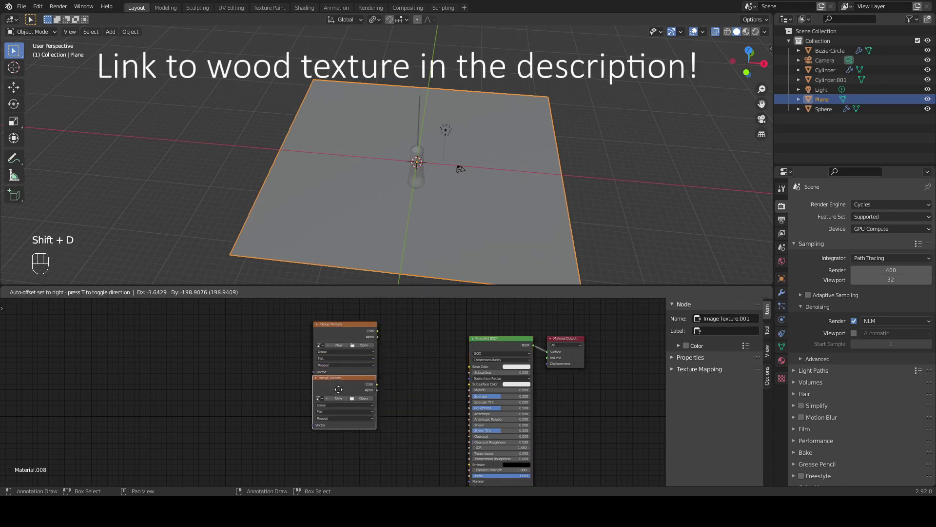
left_click(340, 470)
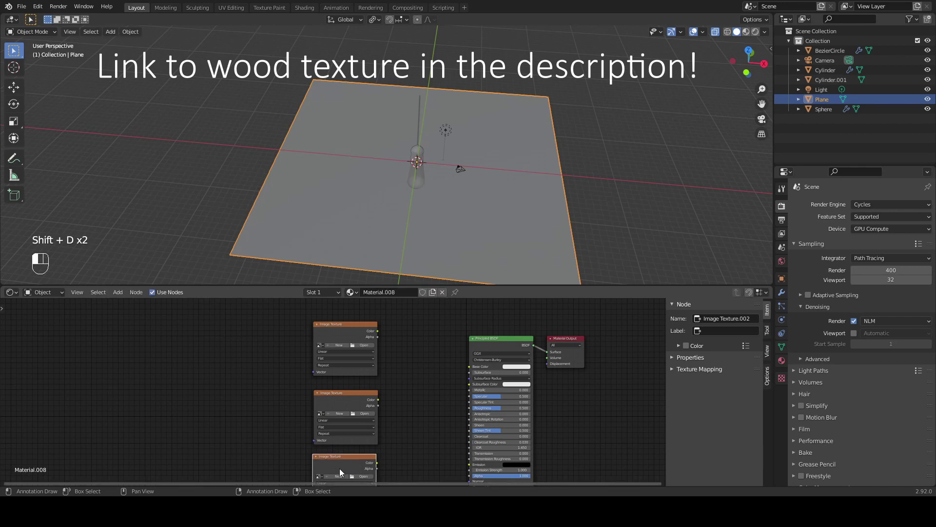
- Load WoodFloor041_4K_Color.jpg and WoodFloor041_4K_Roughness.jpg into the upper two texture nodes, spaced apart, and link their colors to Base Color and Roughness
middle_click_drag(420, 370, 411, 360)
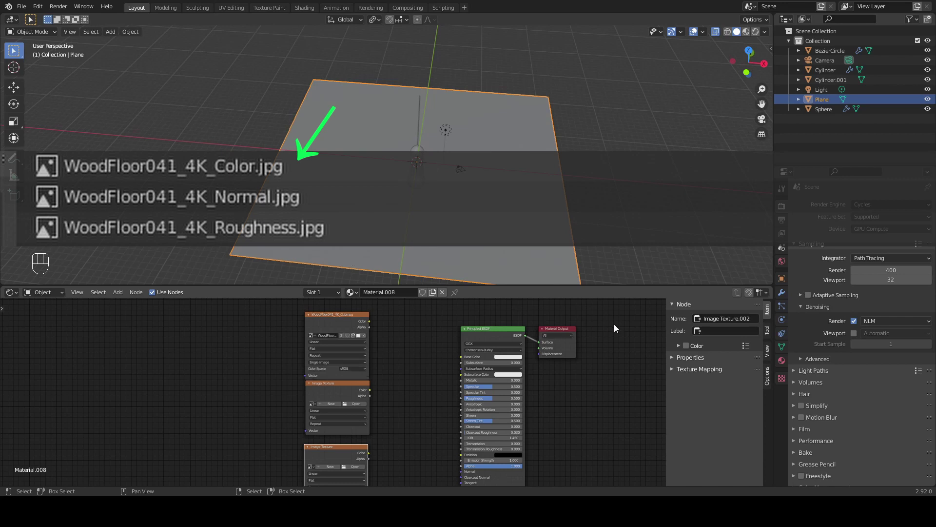
left_click_drag(370, 320, 461, 356)
middle_click_drag(403, 407, 400, 310, "shift")
left_click_drag(360, 351, 361, 371)
middle_click_drag(376, 338, 376, 380, "shift")
left_click_drag(334, 334, 332, 349)
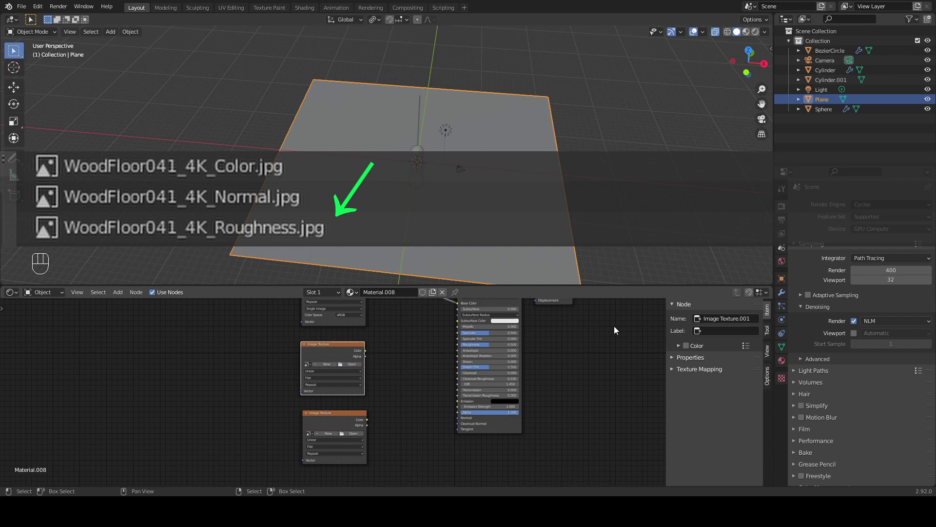
left_click_drag(614, 326, 458, 346)
left_click_drag(327, 346, 330, 342)
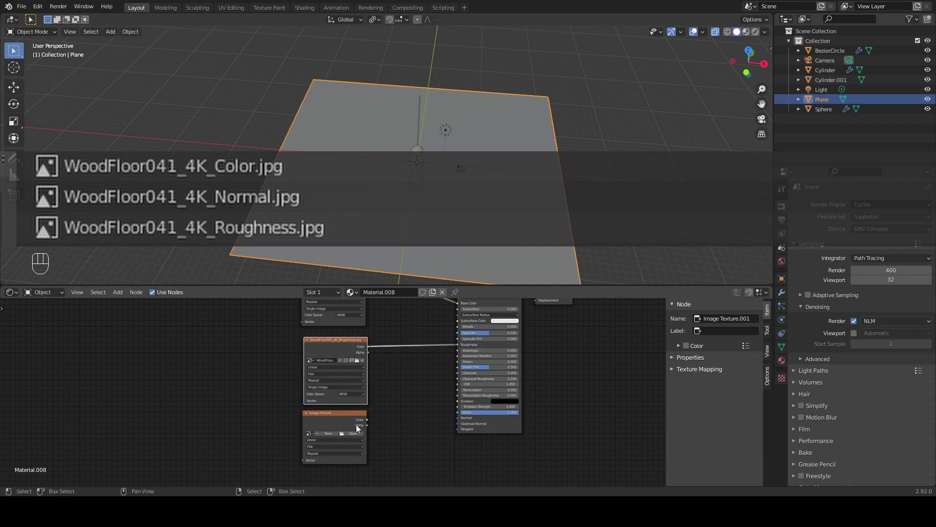
- Load WoodFloor041_4K_Normal.jpg into the third texture node and connect its color through a new Normal Map node to the shader's Normal input
left_click_drag(342, 417, 342, 422)
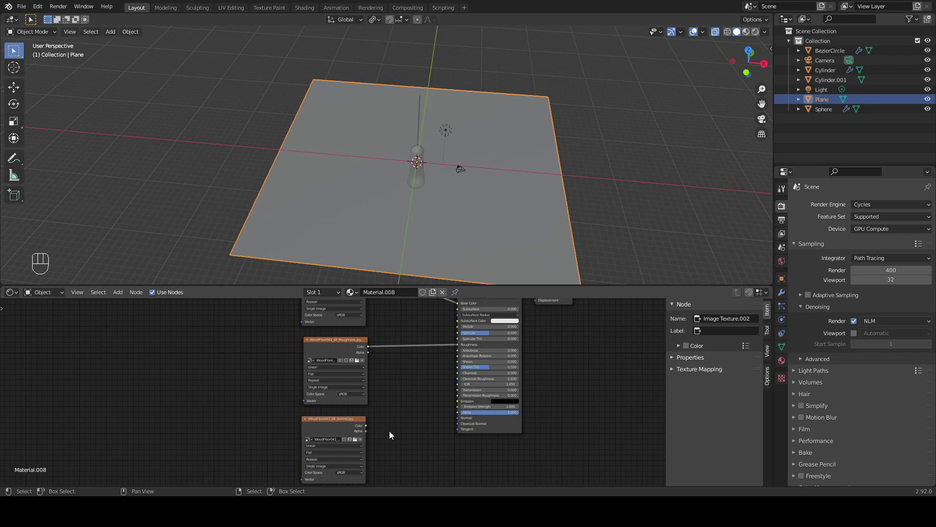
key("shift+a")
left_click(362, 382)
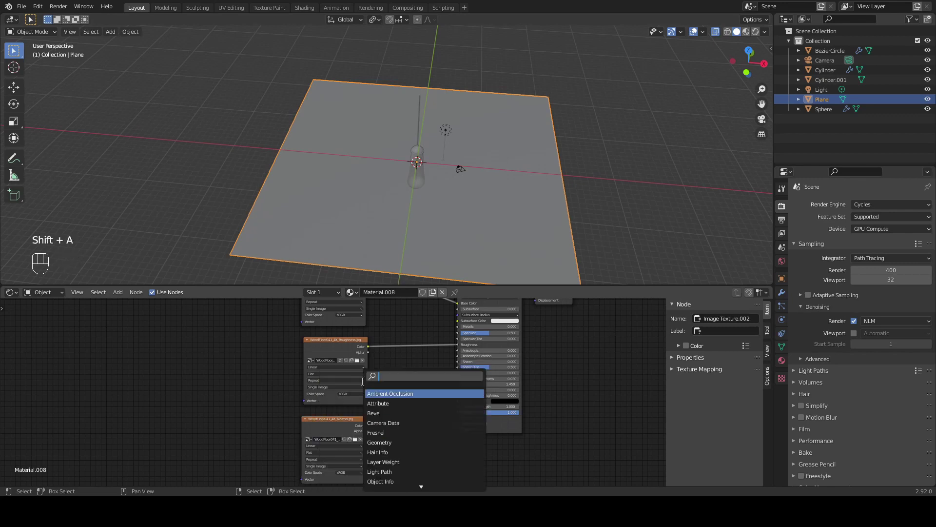
type("norm")
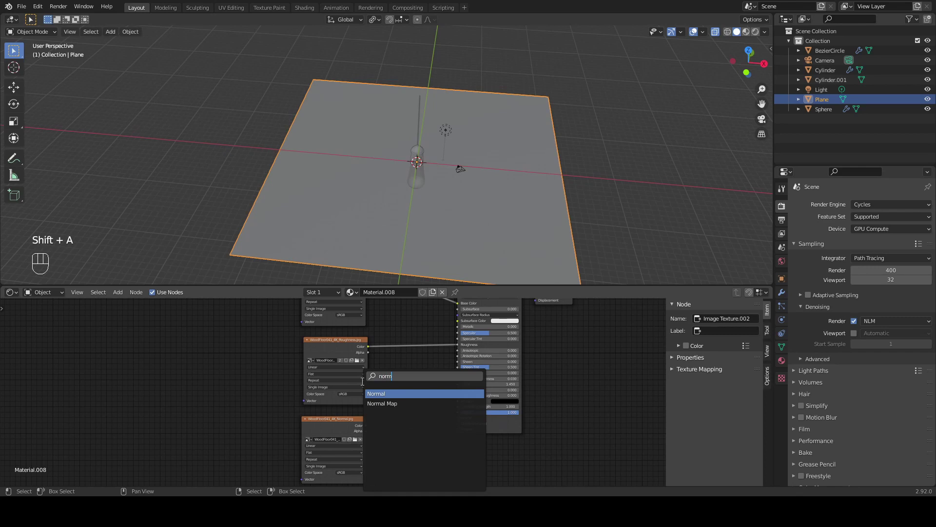
left_click(394, 403)
left_click(388, 438)
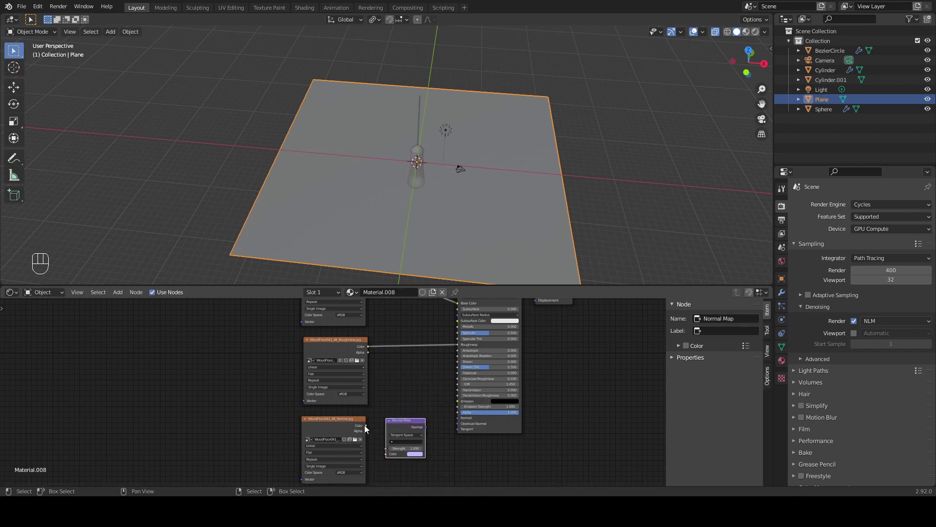
left_click_drag(365, 426, 385, 455)
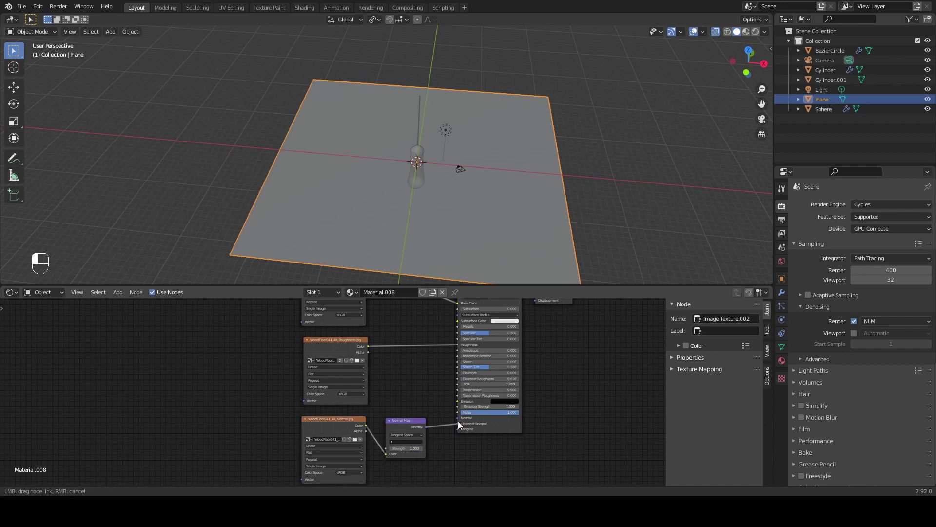
middle_click_drag(560, 346, 536, 407, "shift")
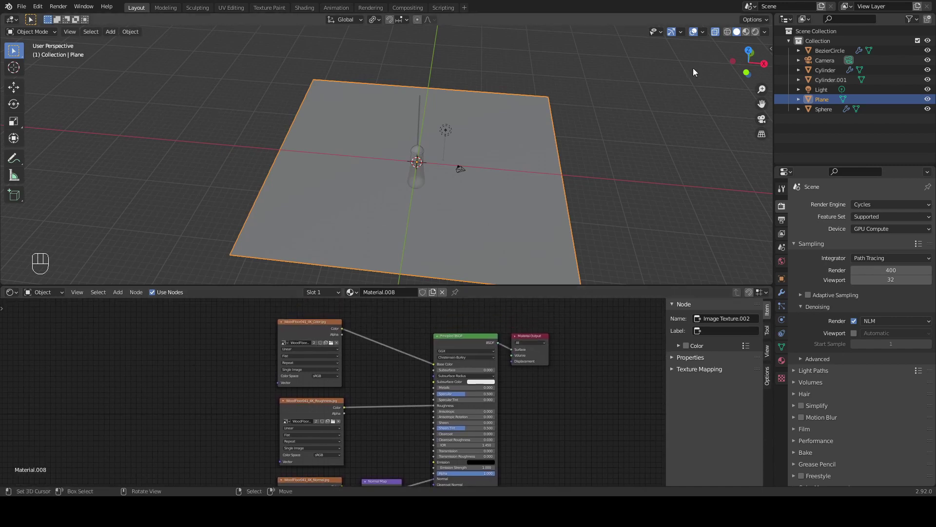
- Rotate the plane 90° about the global Y axis so it stands upright
left_click_drag(752, 45, 736, 49)
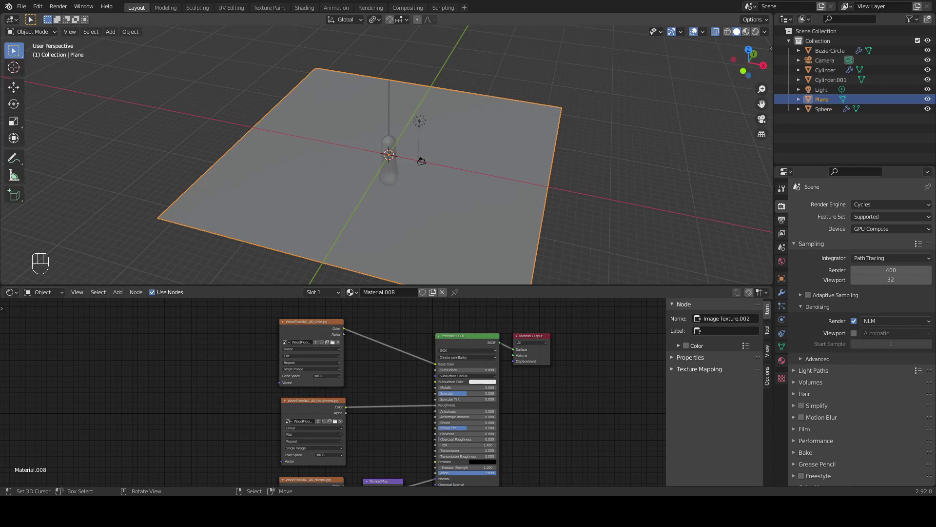
key("r")
key("y")
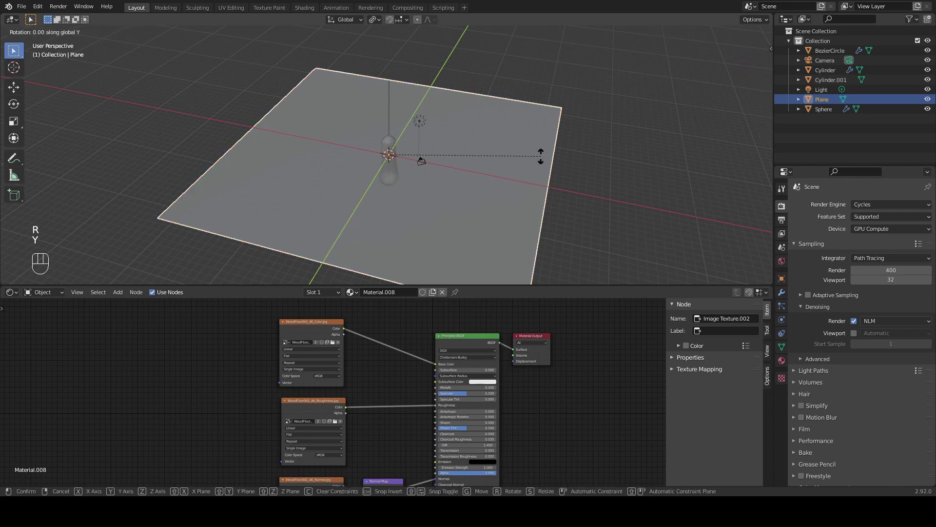
key("KP_9")
key("KP_0")
key("KP_Enter")
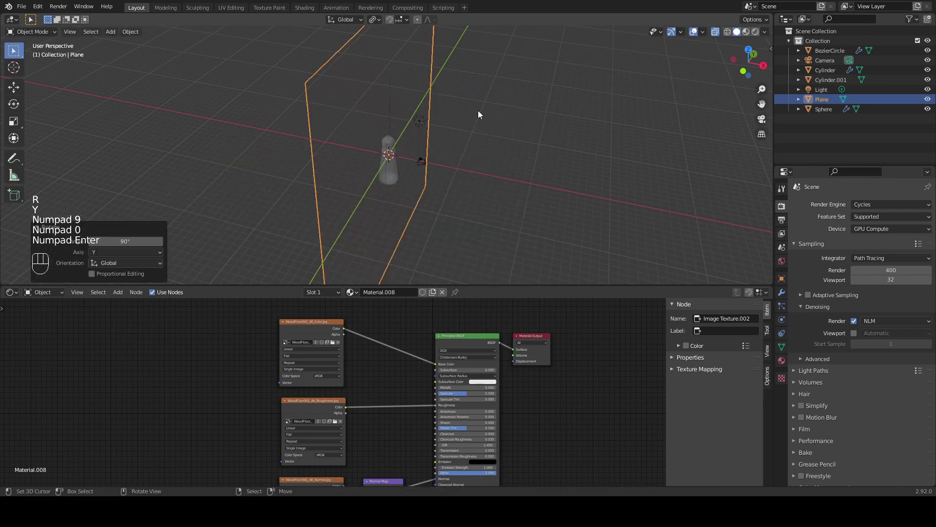
- Move the plane about -70.7 m along X behind the bulb and scale it up by about 2.7
key("g")
key("x")
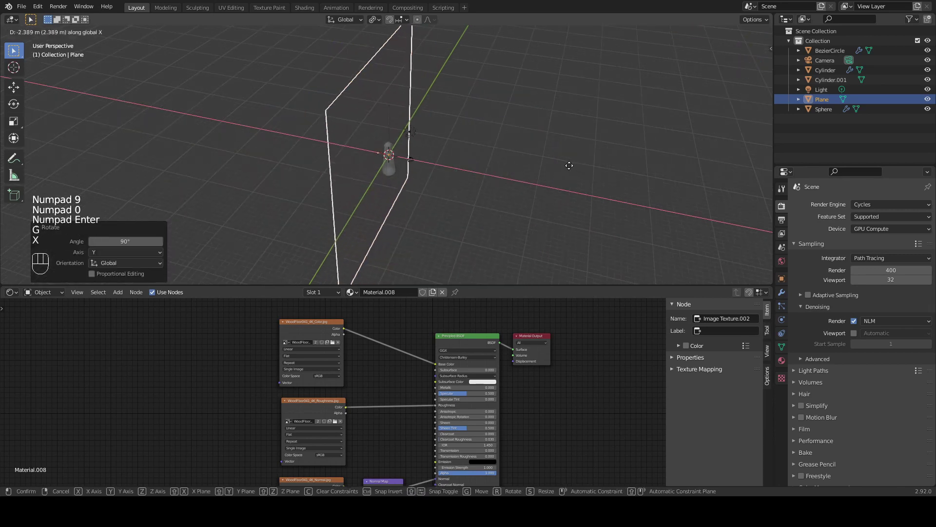
left_click(322, 125)
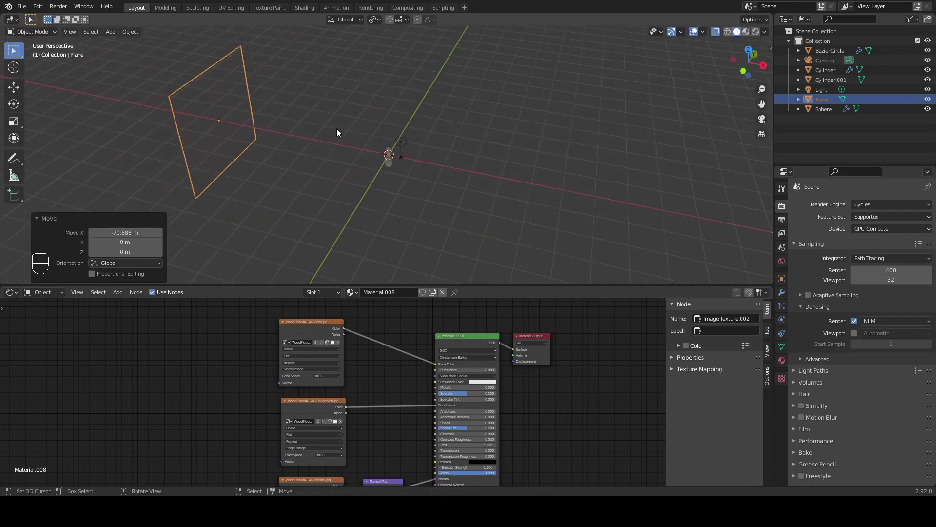
key("s")
left_click(515, 253)
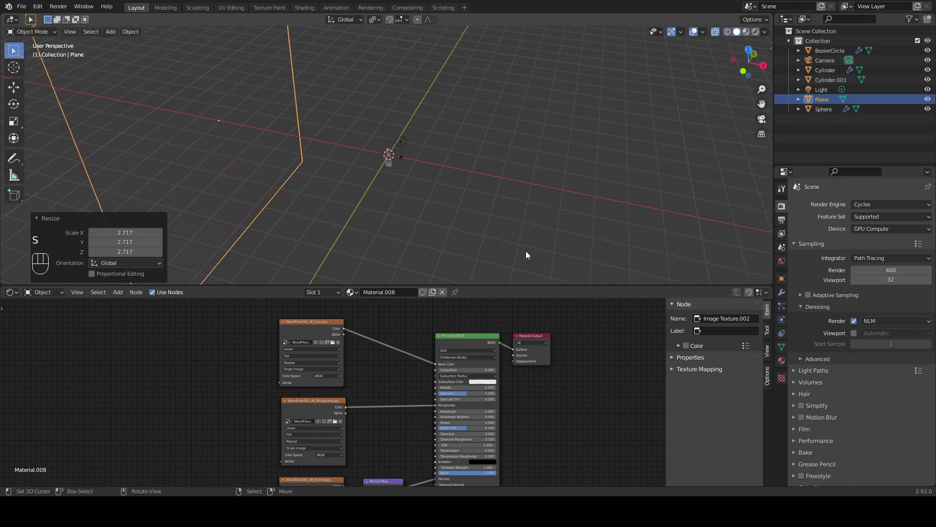
- Select the camera, enable its Depth of Field and set the aperture F-Stop to 0.2
middle_click_drag(426, 188, 417, 143)
left_click(457, 135)
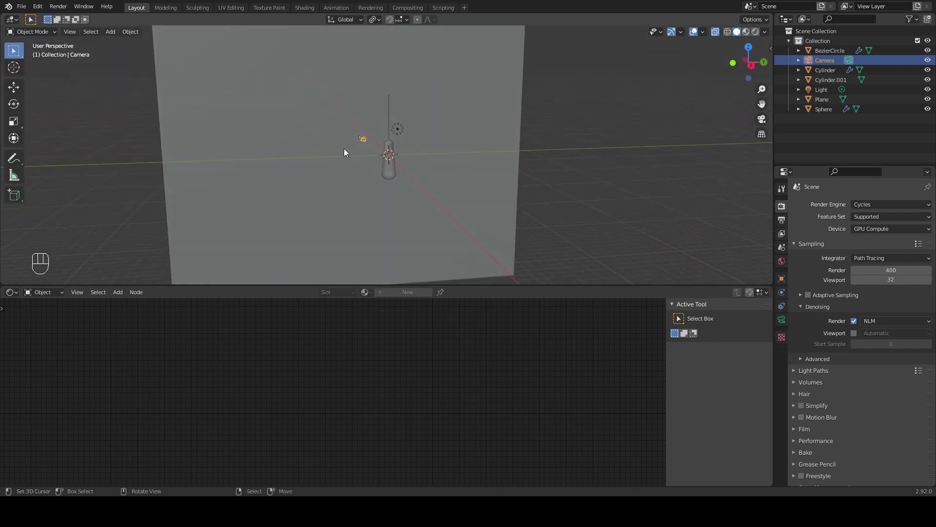
middle_click_drag(344, 152, 379, 96)
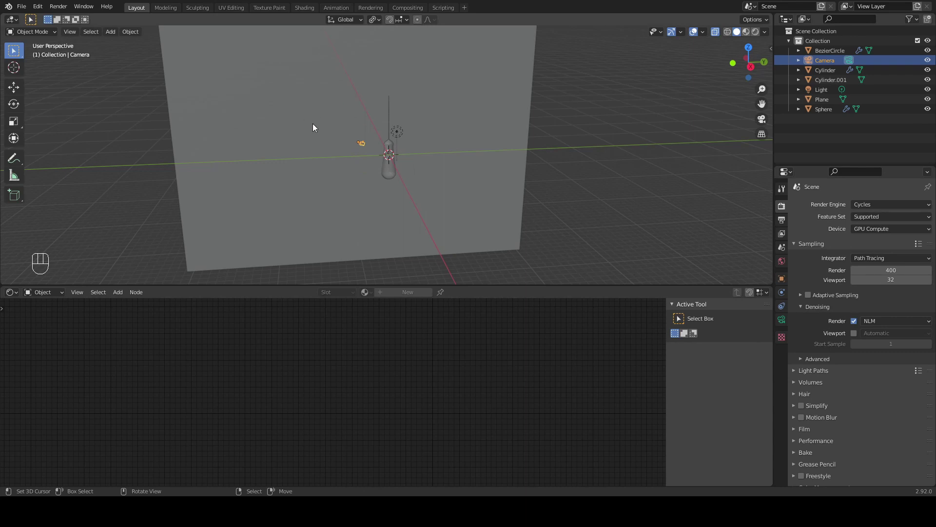
middle_click_drag(406, 73, 358, 106)
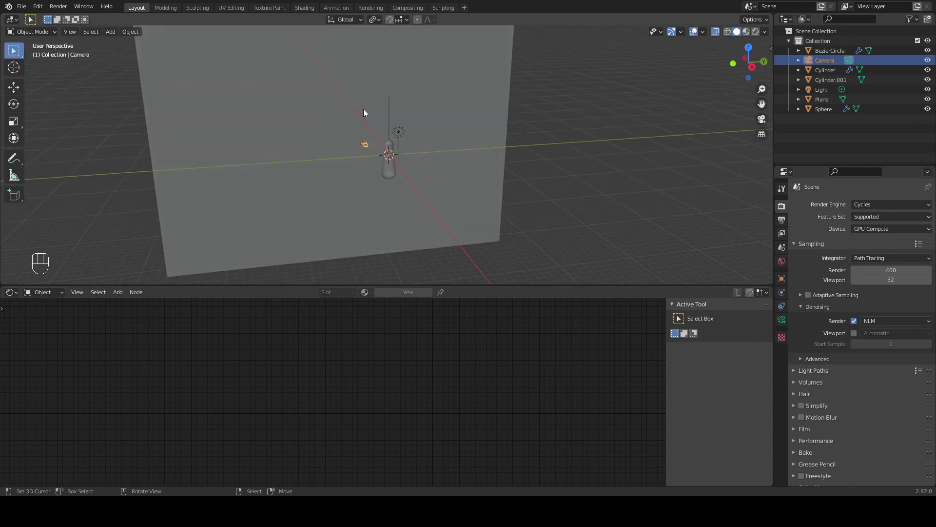
left_click(782, 320)
left_click(801, 372)
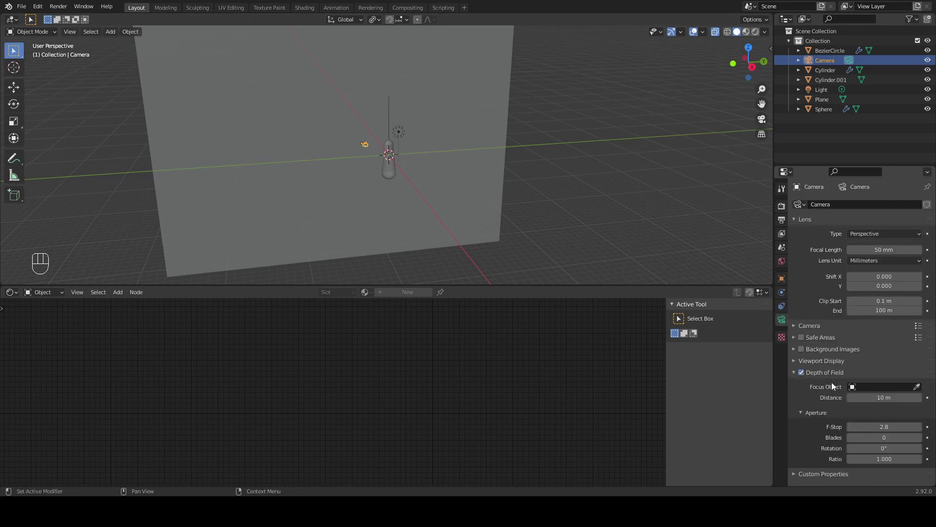
left_click(872, 426)
type("0.2")
key("Return")
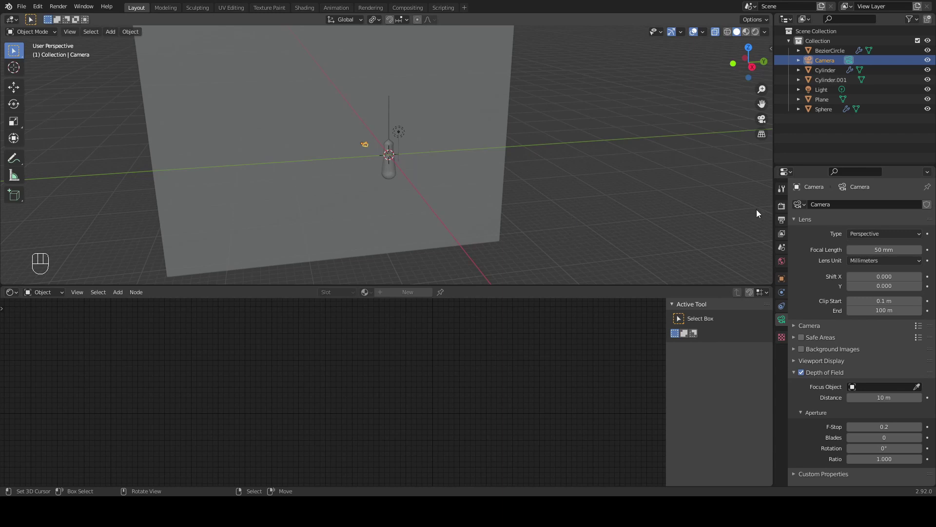
- Set the camera's focal length to 161 mm
left_click(884, 251)
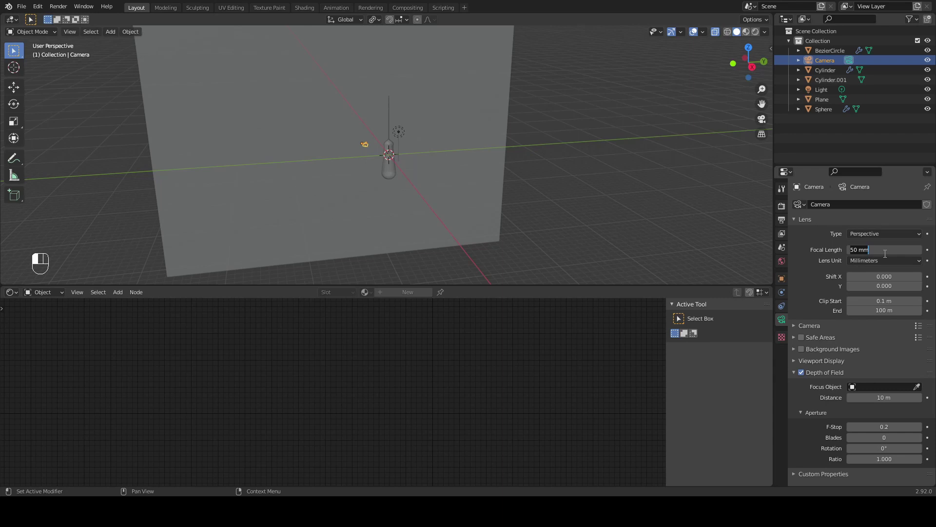
type("138")
key("Return")
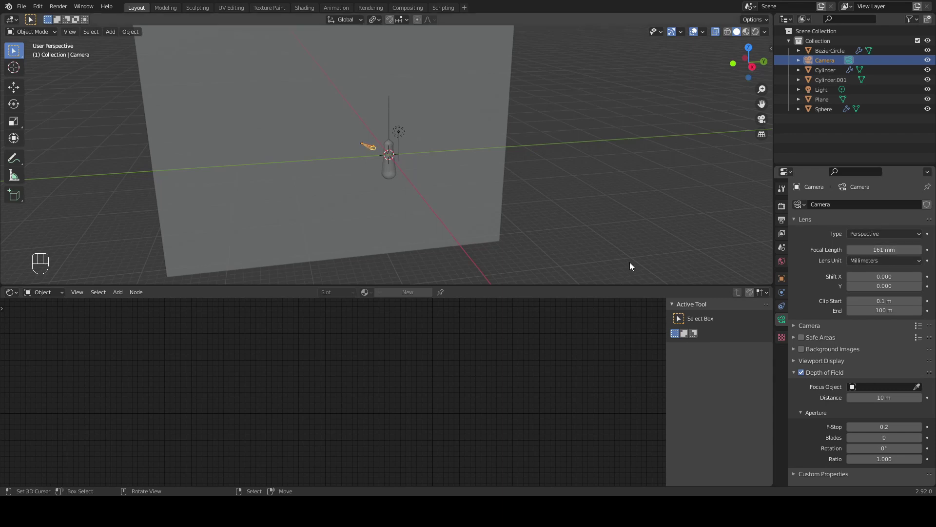
- Move the camera about 48.7 m along the X axis, away from the bulb
mouse_move(458, 191)
middle_mouse_down()
mouse_move(473, 181)
mouse_move(461, 196)
mouse_move(408, 173)
mouse_move(474, 190)
middle_mouse_up()
key("g")
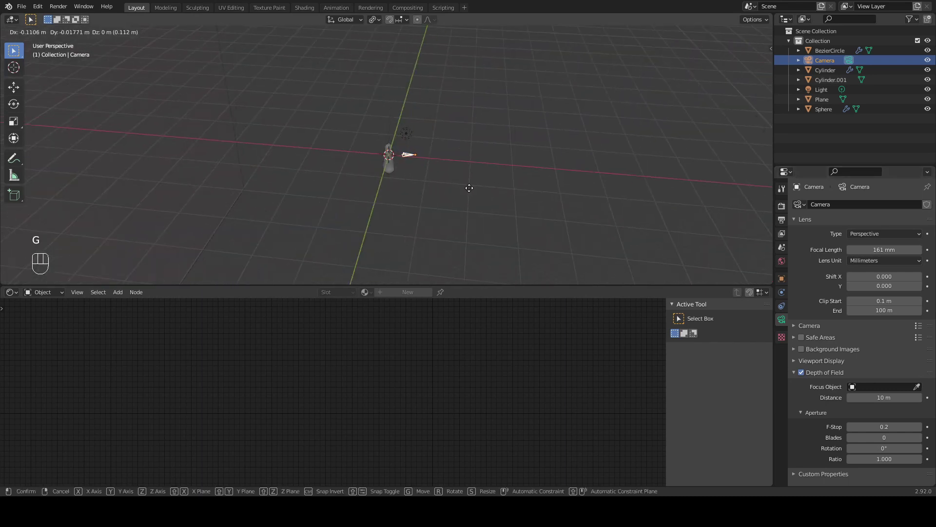
key("x")
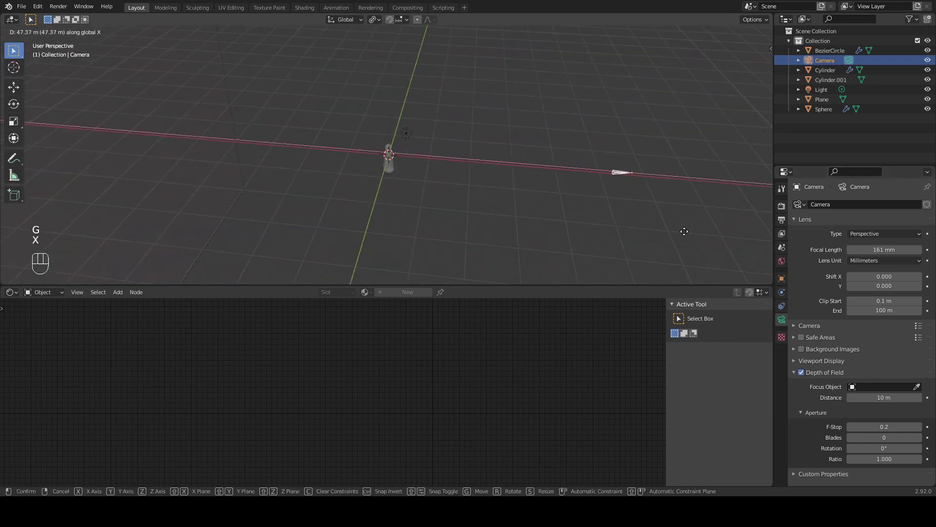
left_click(693, 237)
- Split the 3D viewport vertically into two halves and show the camera view in the left one
right_click(774, 108)
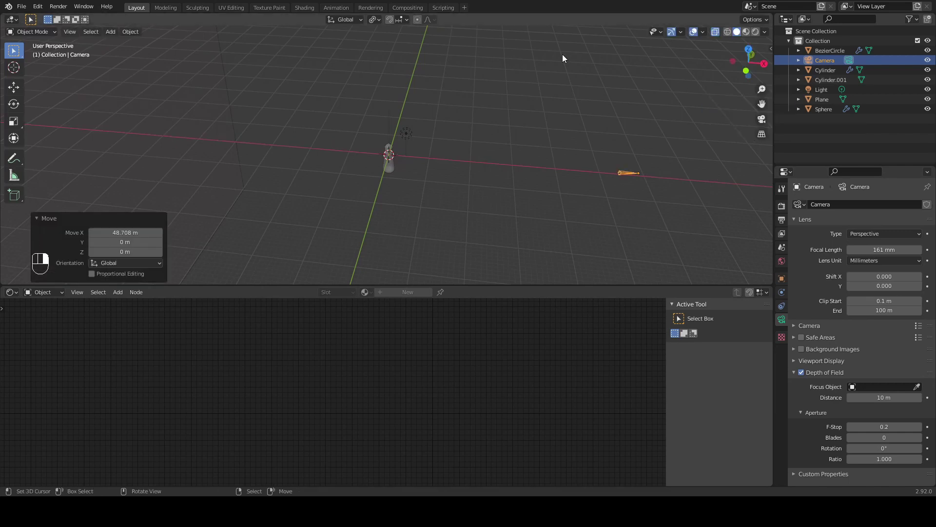
right_click(774, 92)
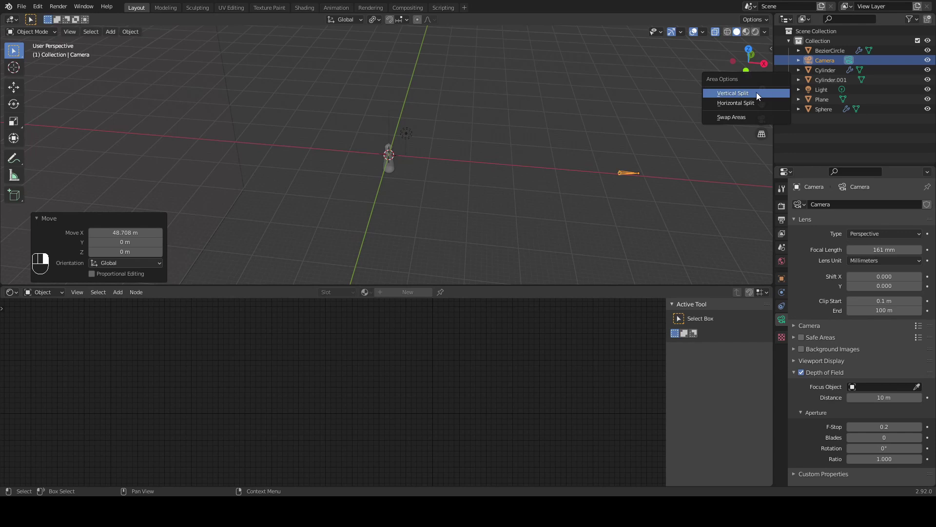
left_click(756, 93)
left_click(379, 100)
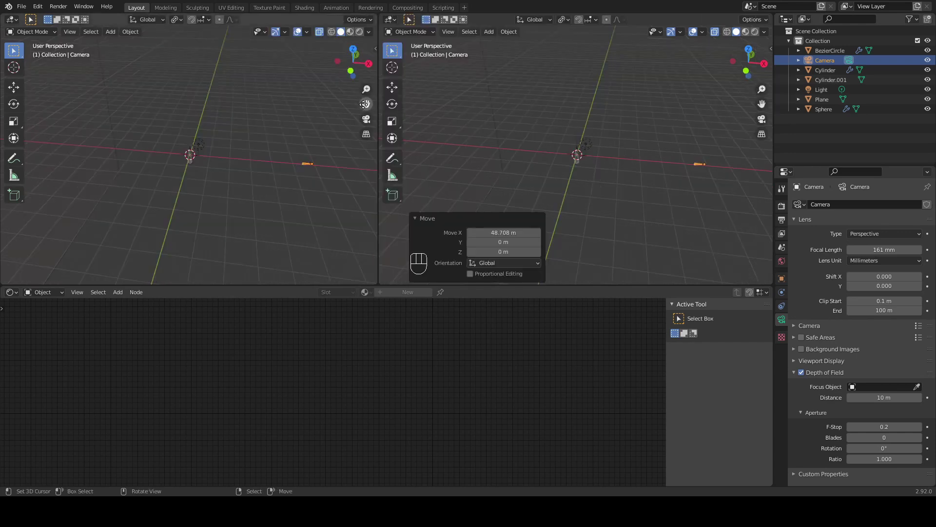
left_click(366, 119)
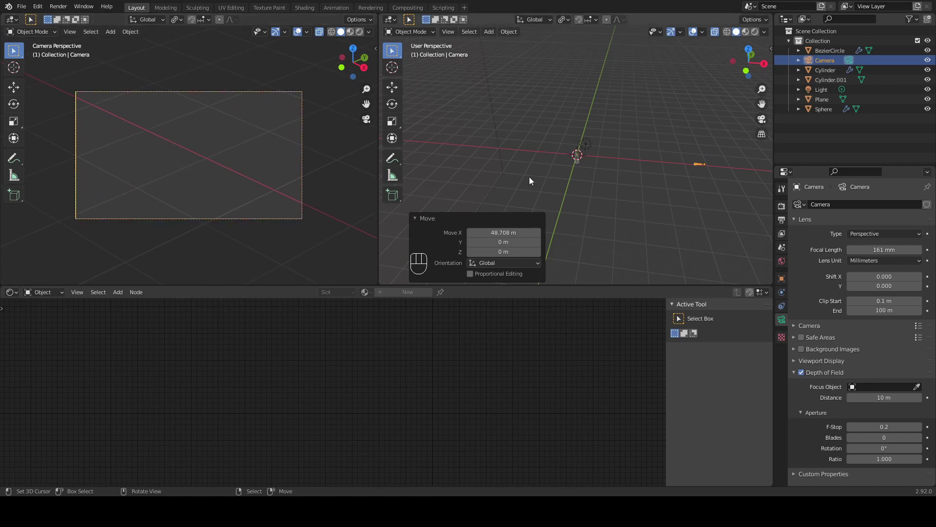
middle_click_drag(709, 195, 628, 183)
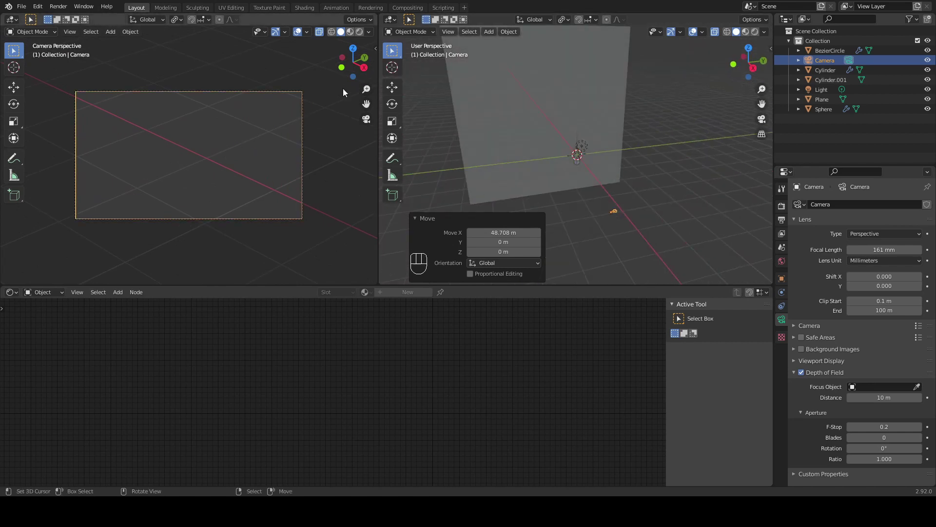
middle_click_drag(213, 108, 208, 118)
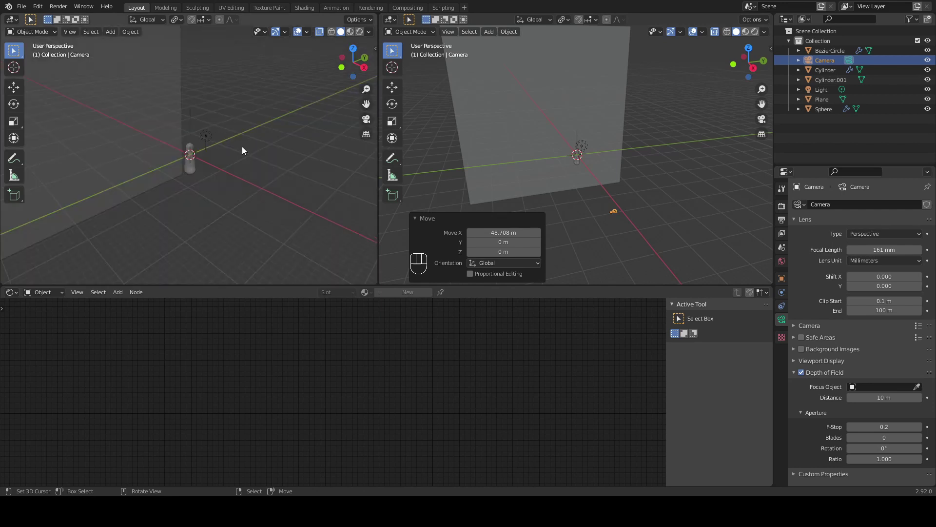
- Look through the camera in one viewport and lock the camera to that view
key("n")
key("Escape")
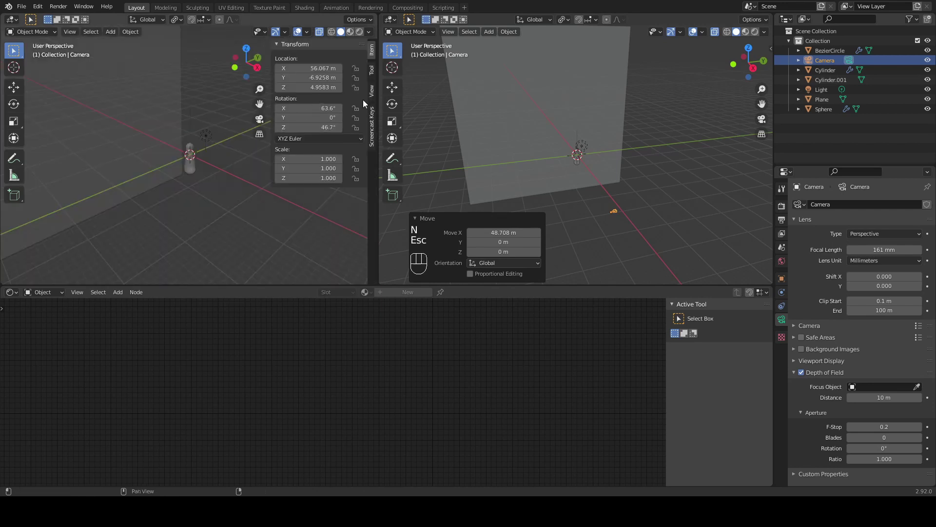
key("n")
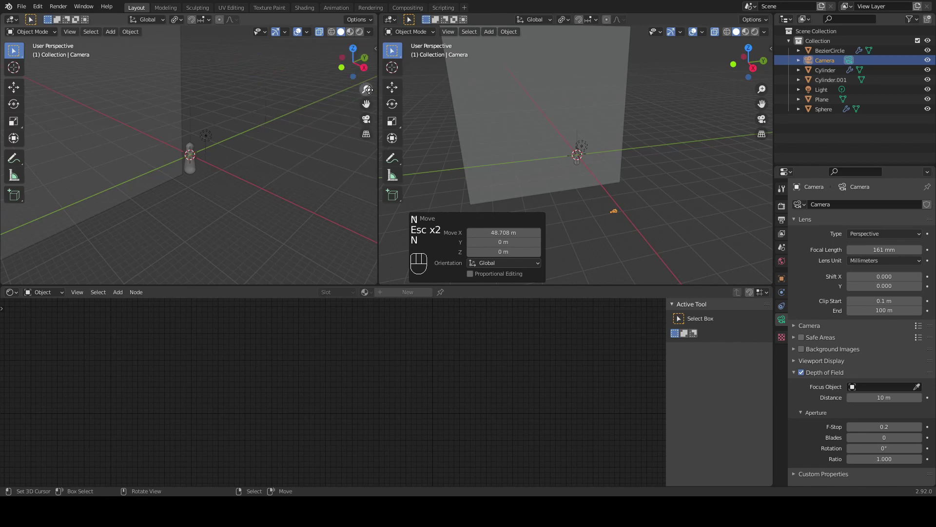
left_click(366, 120)
key("n")
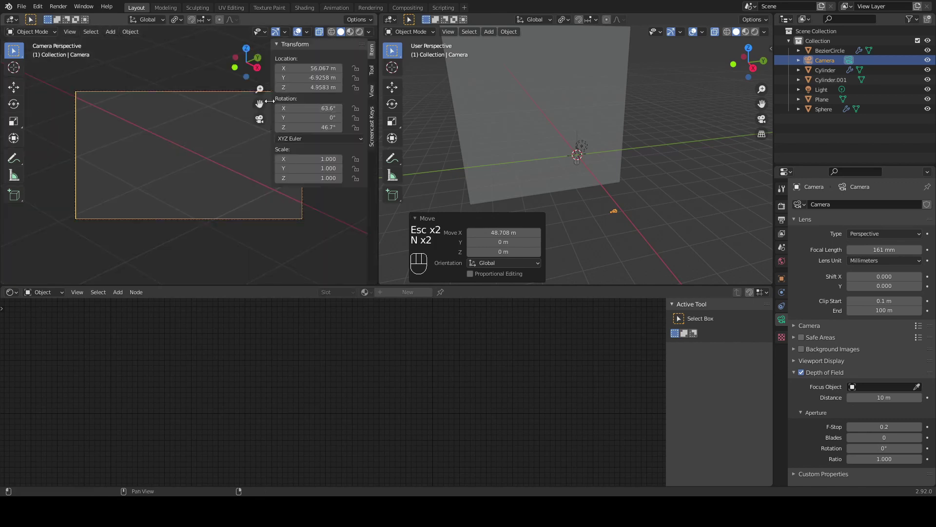
left_click(371, 92)
left_click(317, 165)
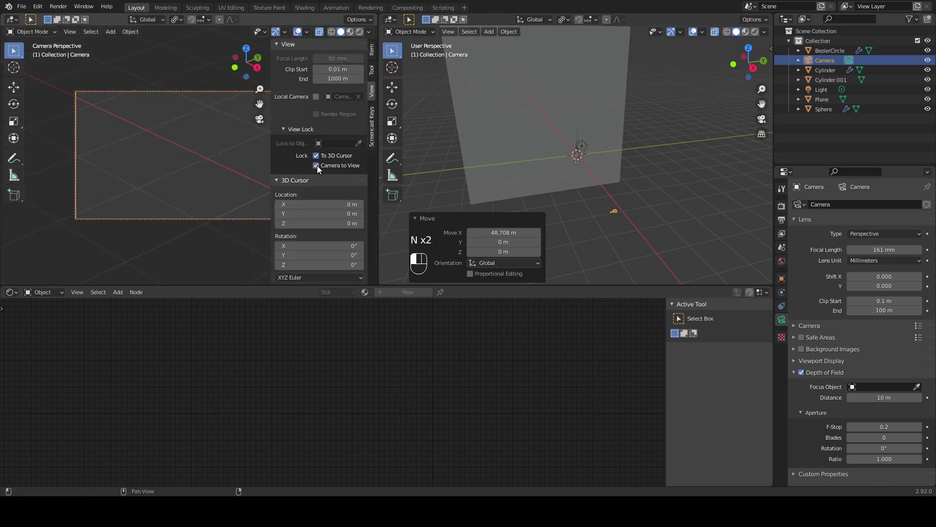
- Orbit and zoom the locked camera to frame the bulb, and set the camera's Clip End to 10000 m
middle_click_drag(206, 162, 235, 171)
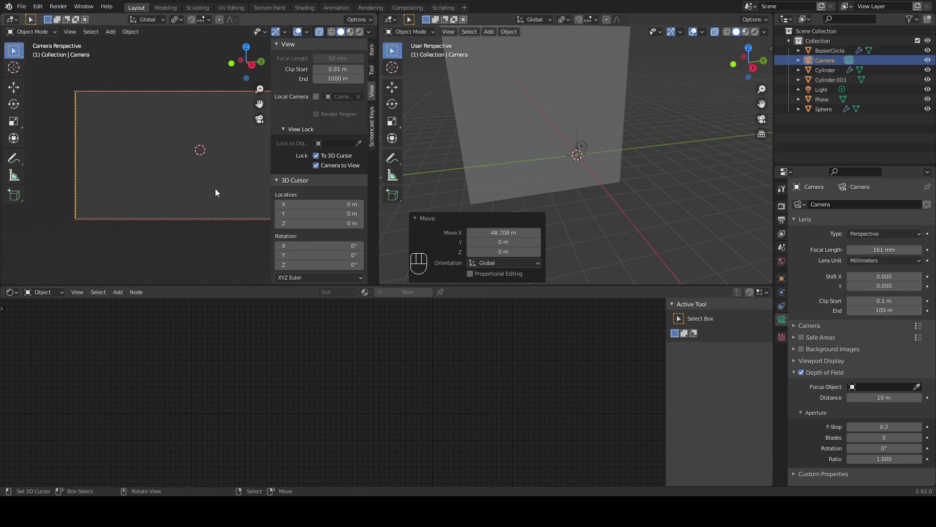
middle_click_drag(215, 189, 207, 141, "ctrl")
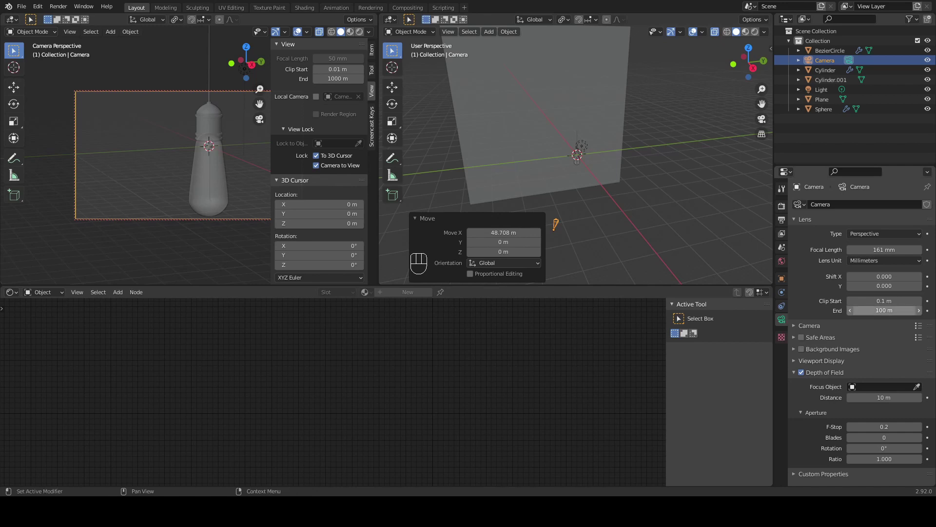
double_click(867, 310)
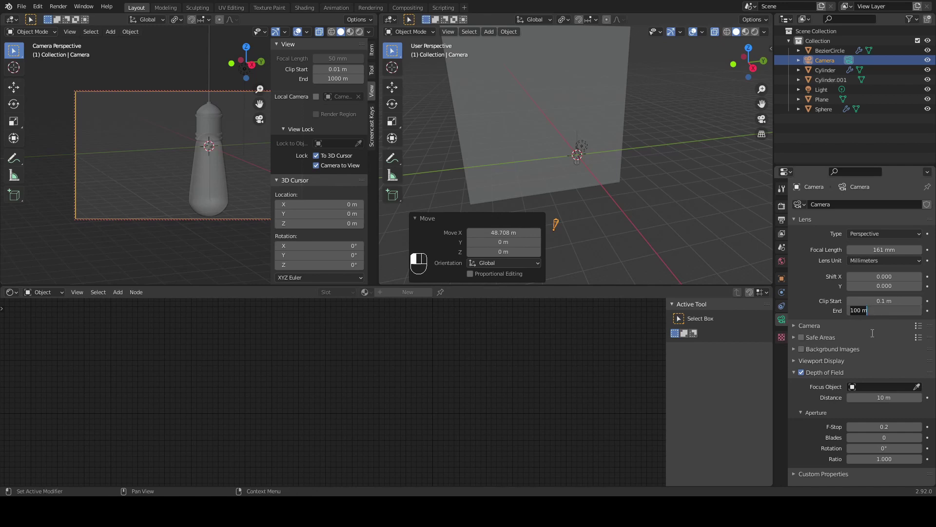
key("BackSpace")
key("BackSpace")
key("BackSpace")
type("00")
key("Return")
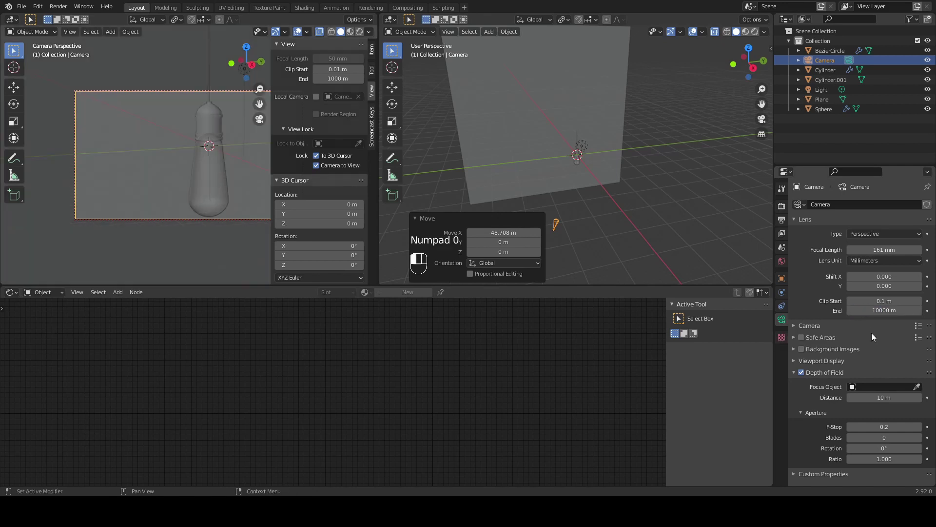
scroll(222, 198, "down", 2)
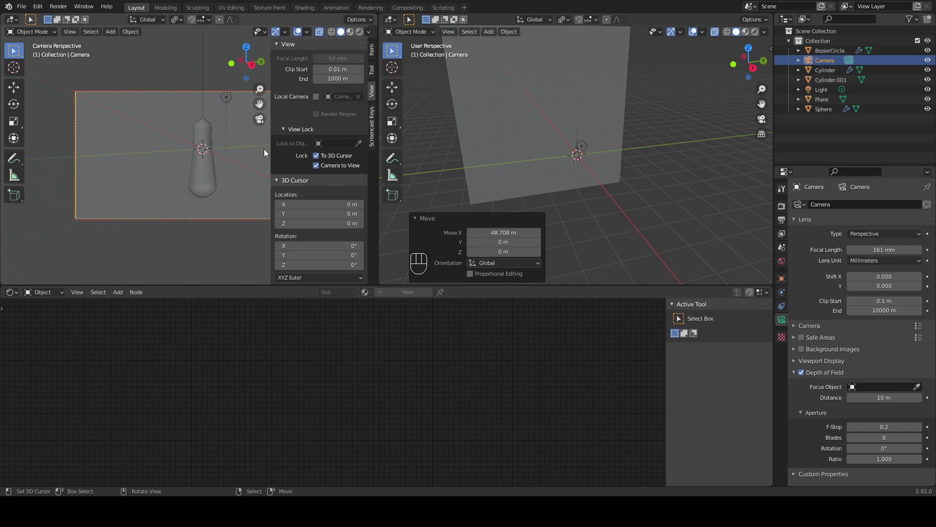
- Preview the camera view in Material Preview shading and orbit the locked camera to face the bulb more directly
middle_click_drag(425, 182, 573, 188)
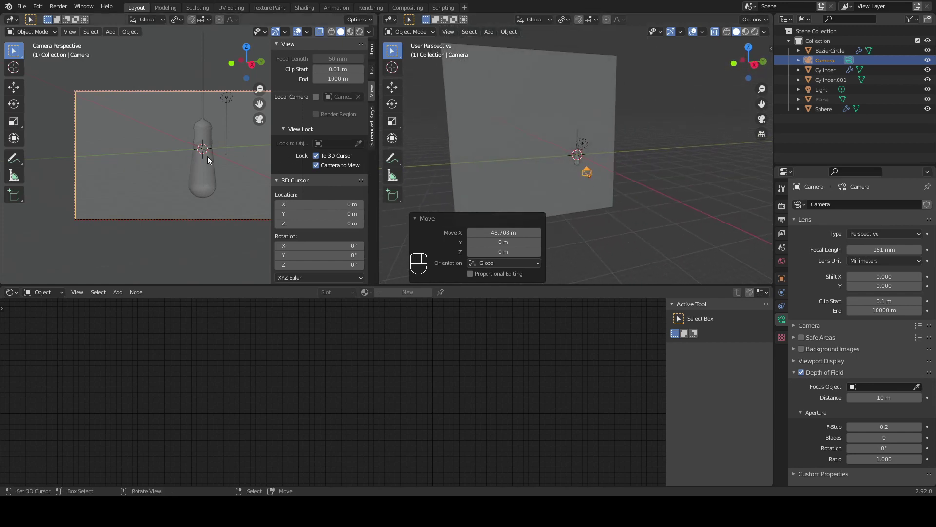
left_click(349, 32)
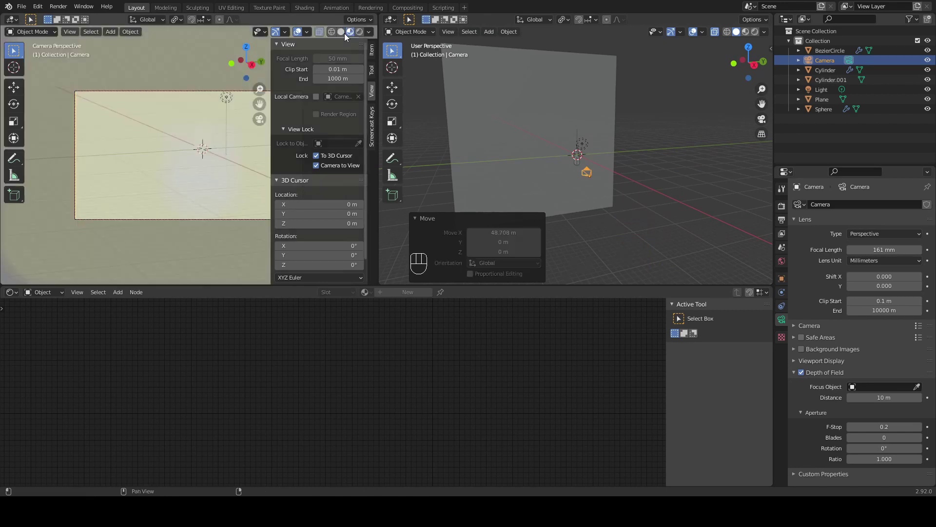
key("n")
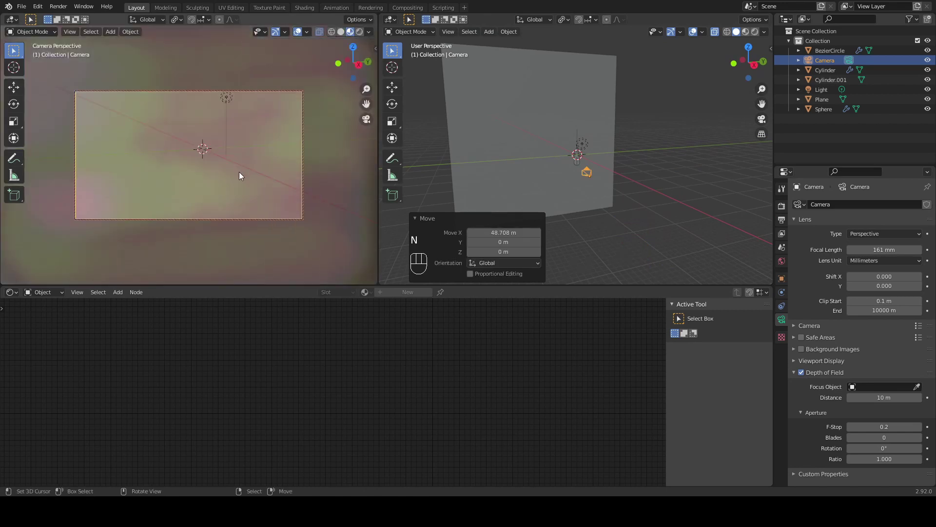
middle_click_drag(239, 172, 229, 165)
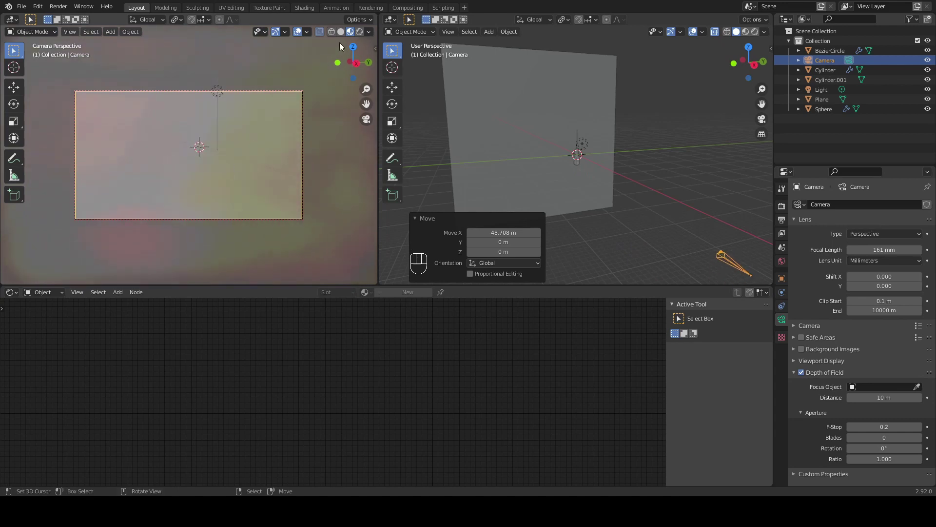
left_click(341, 32)
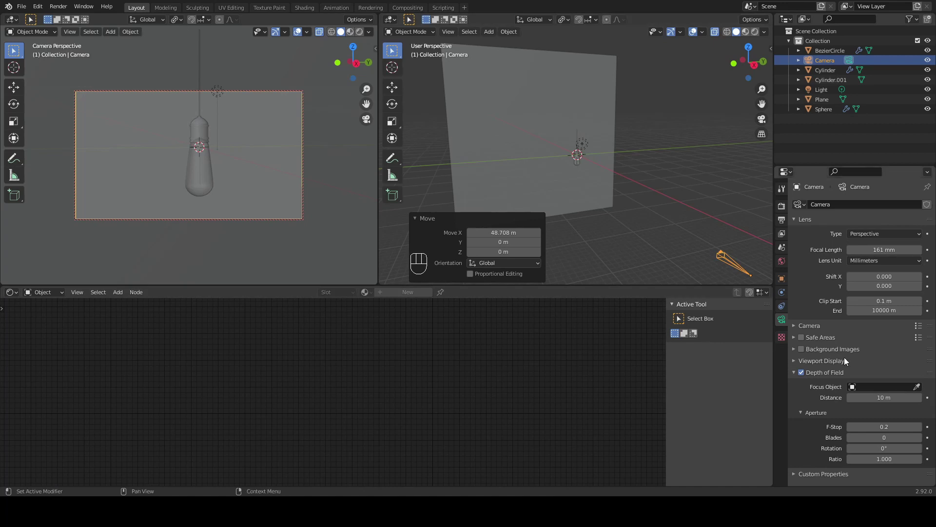
- Pick the bulb's Cylinder as the camera's Depth of Field focus object and preview the camera view with materials
left_click(917, 387)
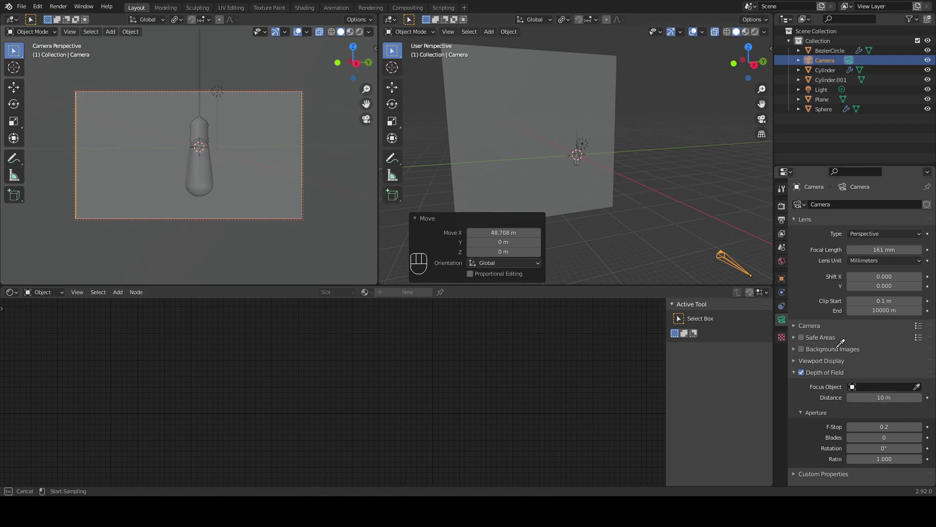
left_click(202, 129)
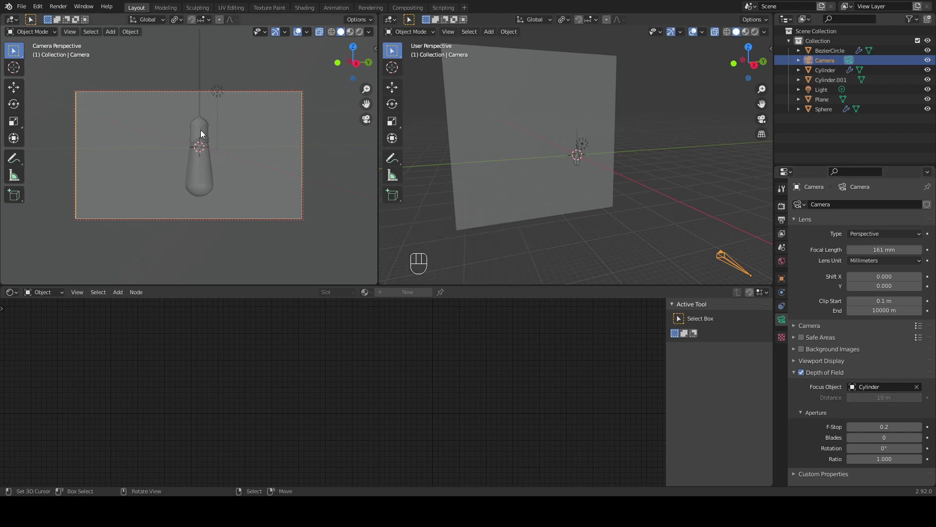
left_click(350, 32)
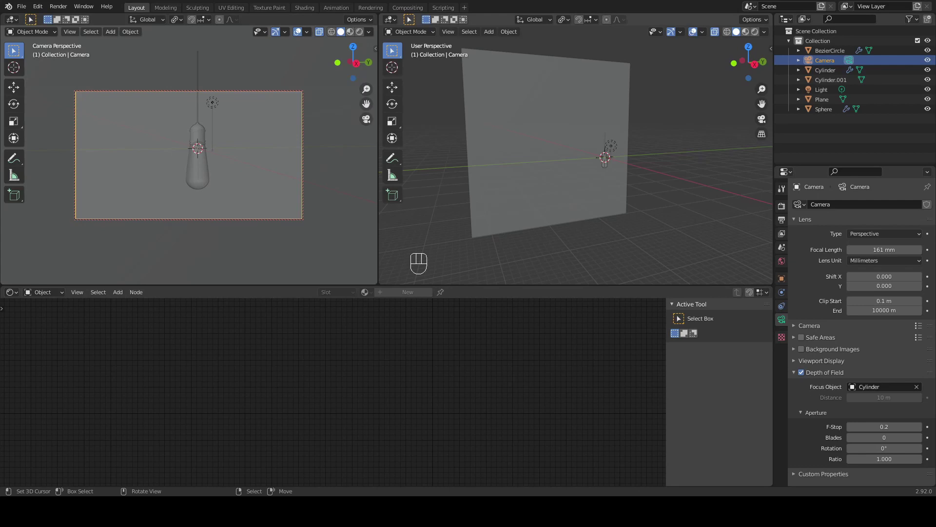
- Delete the point light beside the bulb
middle_click_drag(600, 234, 610, 197)
left_click(619, 140)
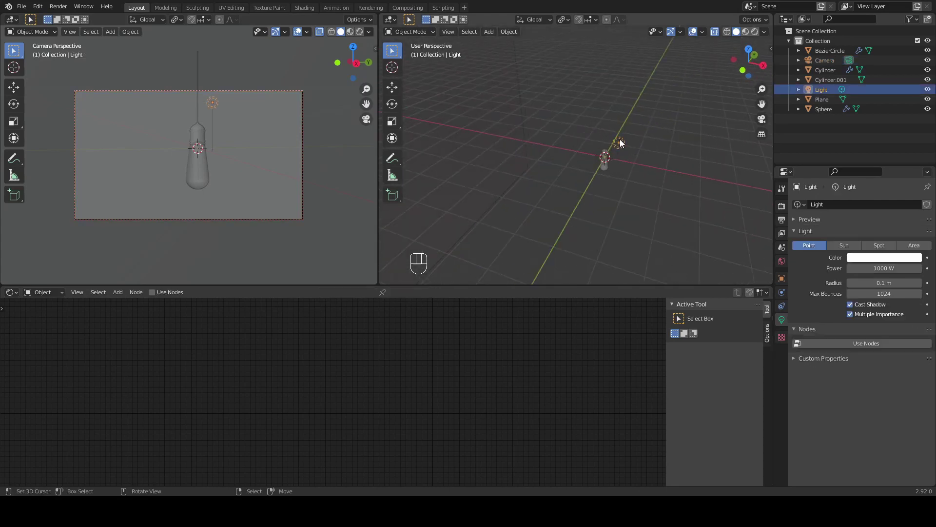
key("Delete")
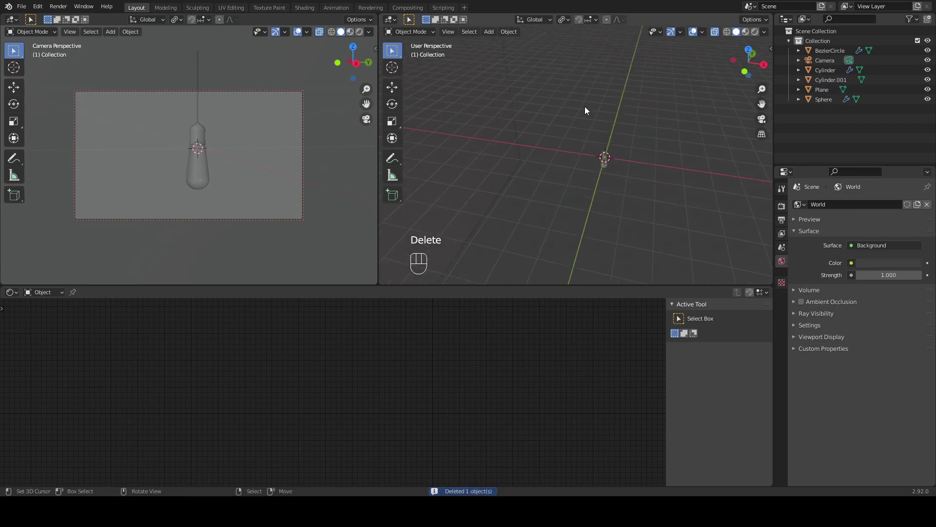
- Duplicate the whole bulb and place the copy about -13.1 m in X, -9.9 m in Y and 5.5 m in Z from the original
left_click_drag(584, 107, 632, 193)
middle_click_drag(633, 169, 649, 180)
key("shift+d")
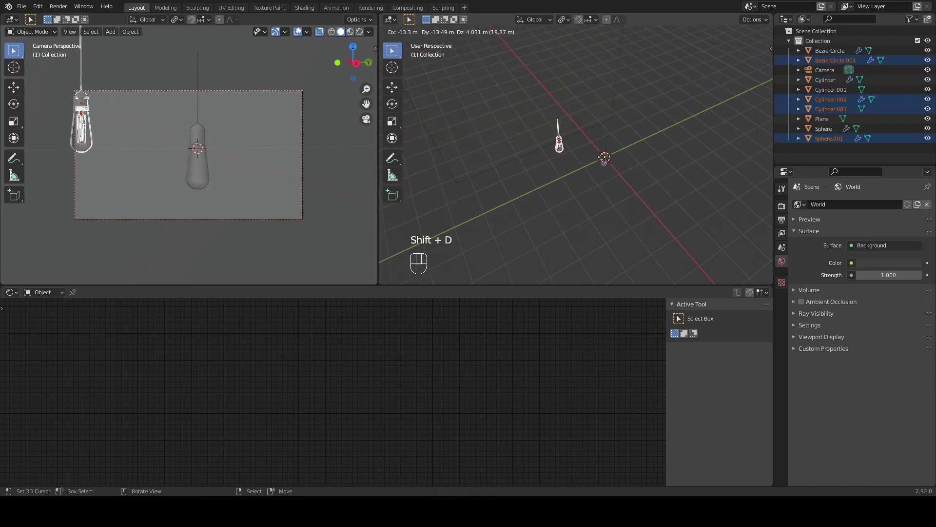
left_click(637, 152)
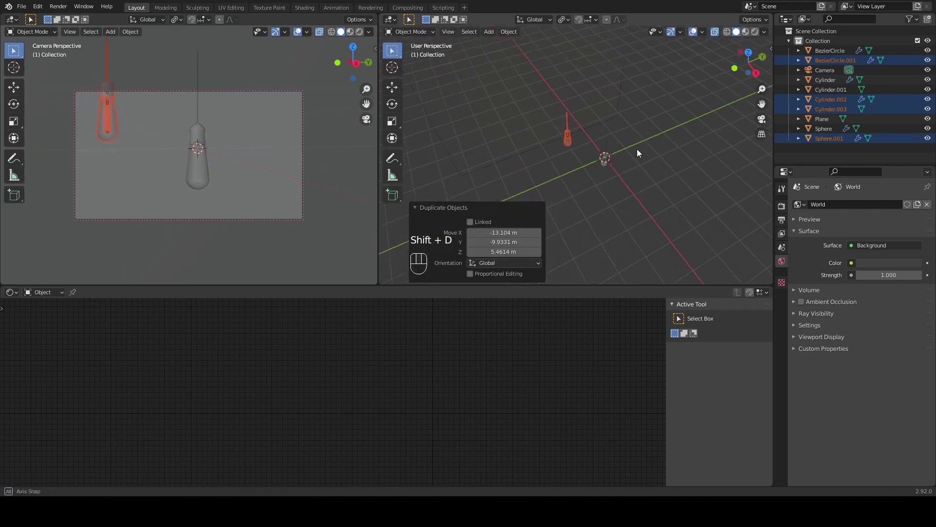
- Duplicate the bulb again and place the second copy on the opposite side of the original, near the frame's upper edge
middle_click_drag(637, 149, 607, 108)
key("shift+d")
left_click(663, 124)
- Select the first bulb copy and lower it about 5.5 m along the Z axis
left_click_drag(549, 111, 573, 180)
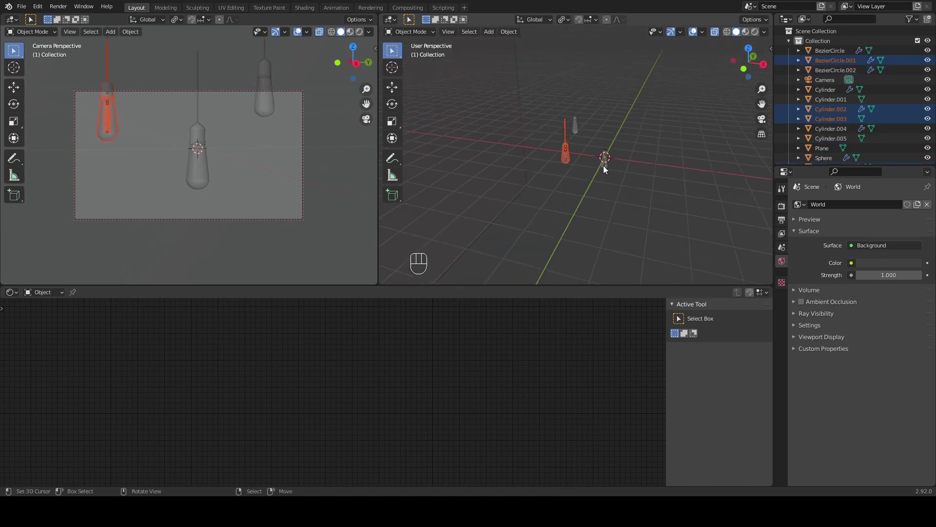
middle_click_drag(608, 125, 608, 136)
key("g")
key("z")
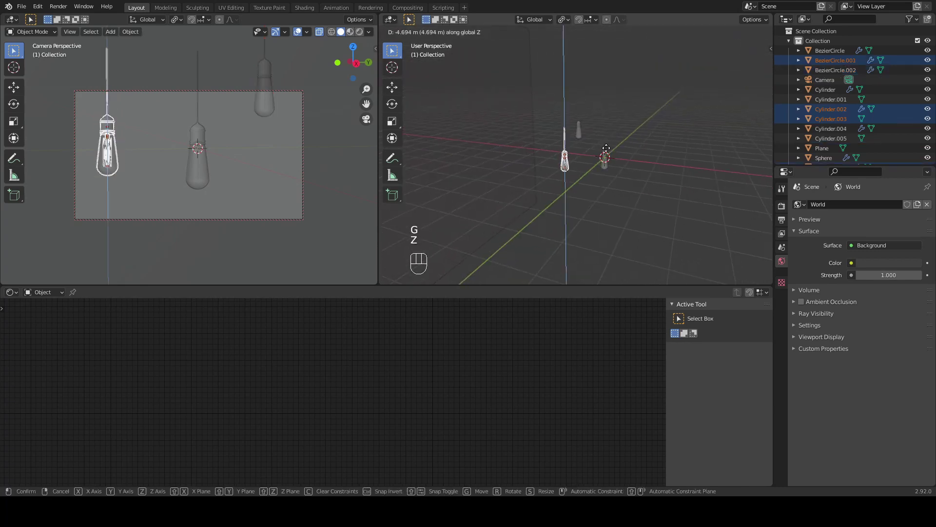
left_click(606, 149)
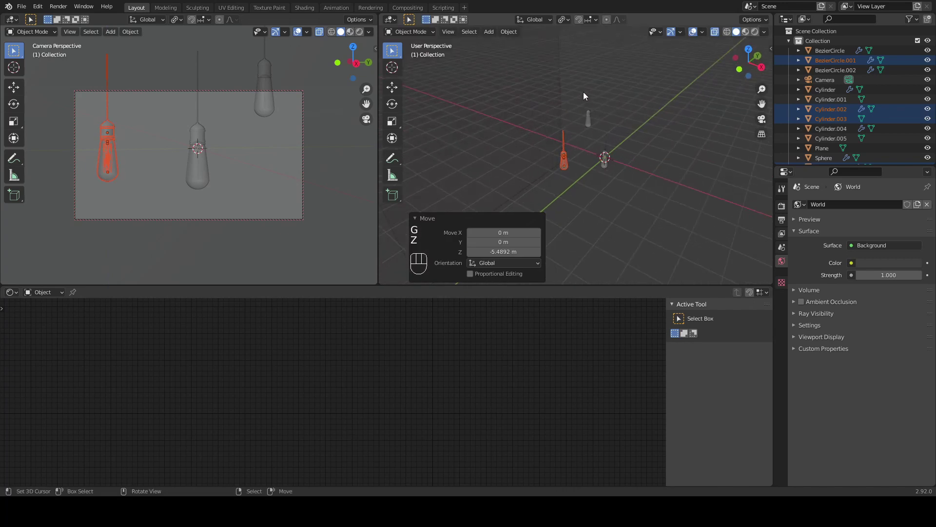
- Move the first bulb copy within the horizontal plane, back toward the wooden backdrop
middle_click_drag(583, 92, 599, 141)
left_click_drag(530, 73, 560, 116)
key("g")
key("shift+z")
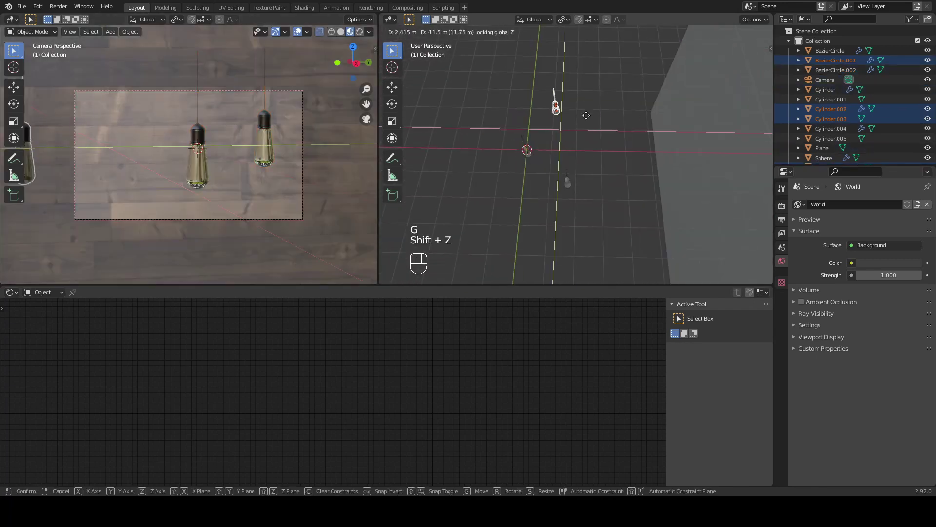
left_click(664, 147)
- Select the second bulb copy and move it horizontally toward the backdrop, keeping its height locked
middle_click_drag(665, 146, 566, 107)
left_click(567, 106)
key("g")
key("shift+z")
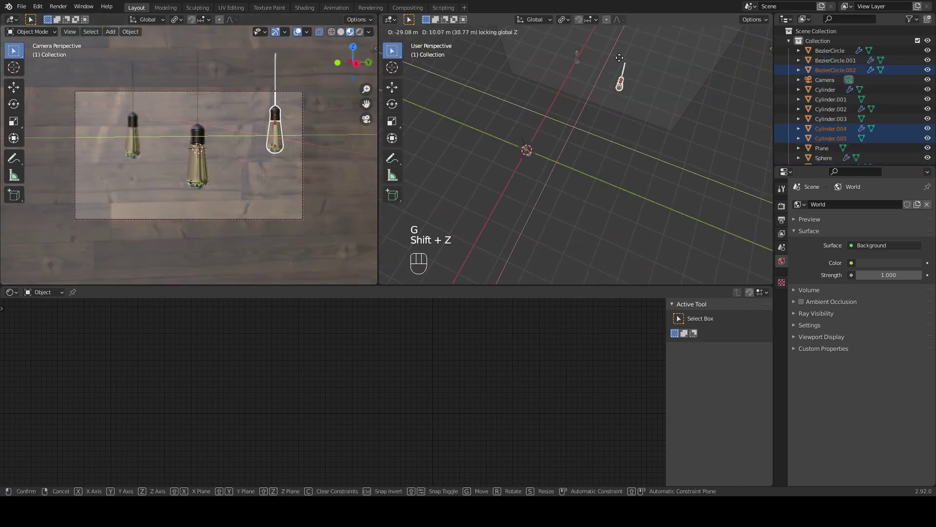
left_click(640, 56)
- Select all parts of the original center bulb and move it horizontally closer to the camera
middle_click_drag(639, 56, 623, 131)
left_click_drag(623, 130, 697, 207)
key("g")
key("shift+z")
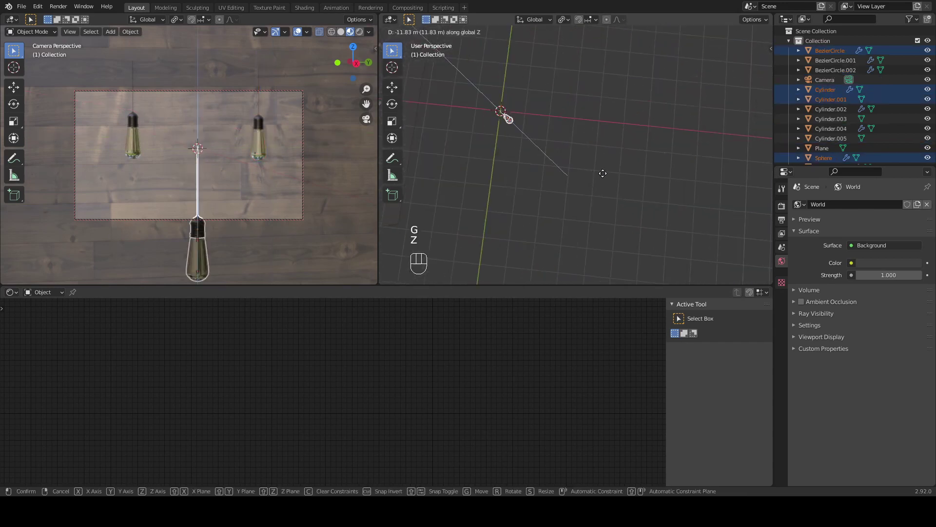
left_click(534, 116)
- Move the first bulb copy horizontally about 24.1 m in X and -3.8 m in Y, toward the camera
middle_click_drag(534, 115, 548, 175)
left_click(515, 126)
key("g")
key("shift+z")
left_click(622, 156)
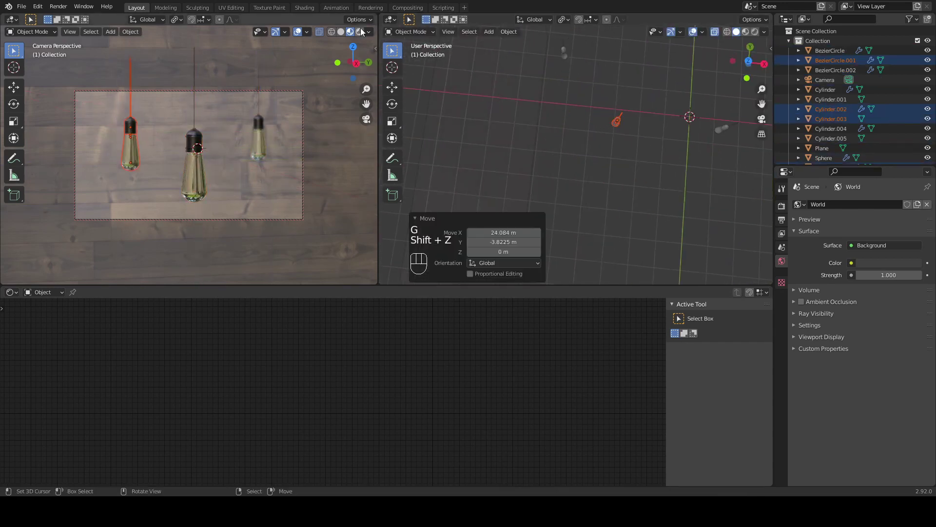
- Shift the first bulb copy another 7.4 m in X and -2.6 m in Y, and preview the camera view in Rendered shading
left_click(331, 32)
left_click(341, 31)
middle_click_drag(609, 146, 644, 163)
left_click(350, 32)
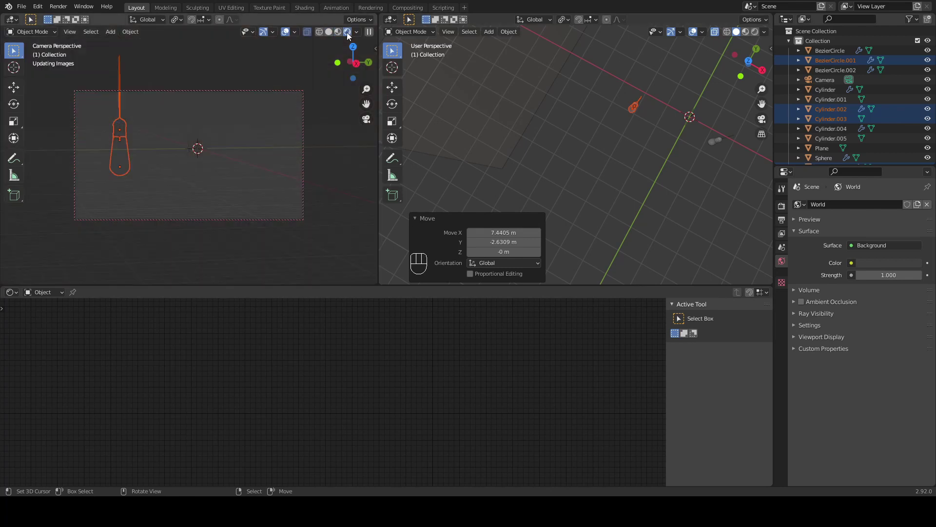
- Light the world with an Environment Texture using photo_studio_london_hall_4k.exr, and show the camera view in Rendered shading
middle_click_drag(547, 161, 564, 175)
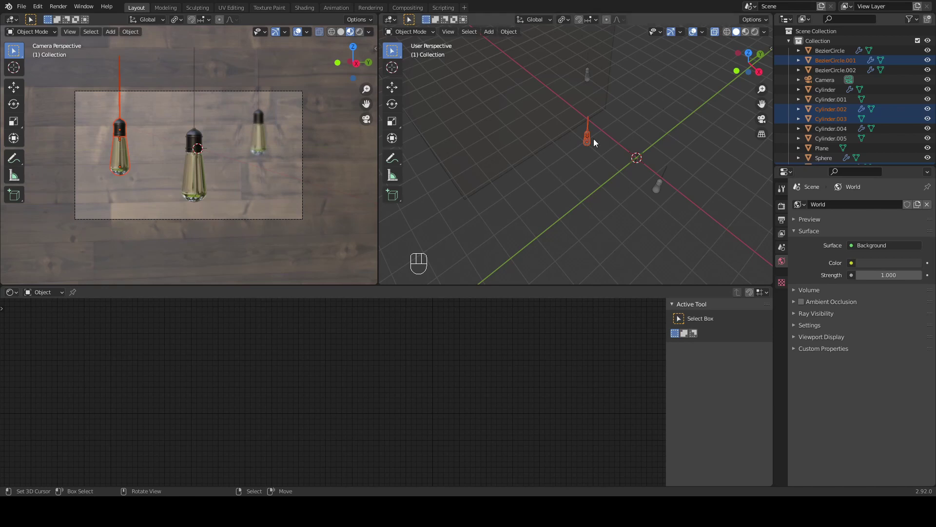
middle_click_drag(675, 224, 749, 209)
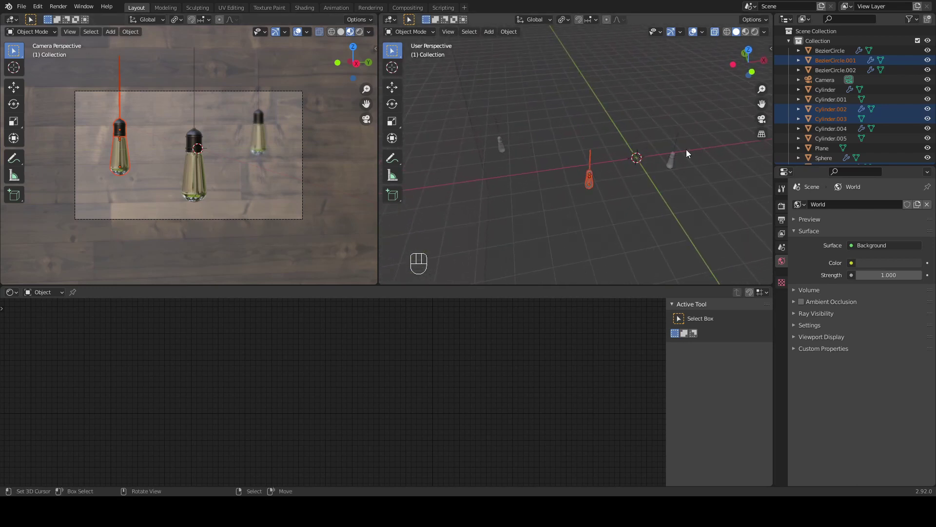
middle_click_drag(686, 153, 639, 159)
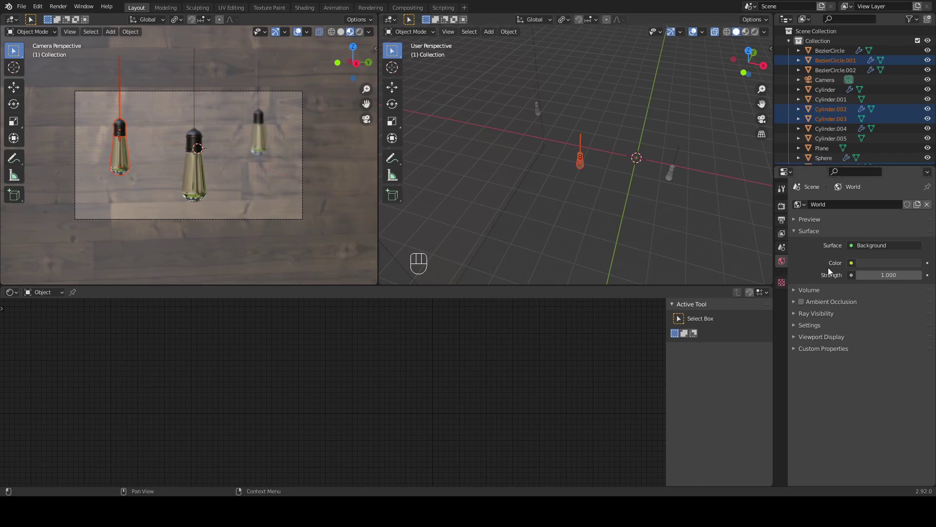
left_click(852, 263)
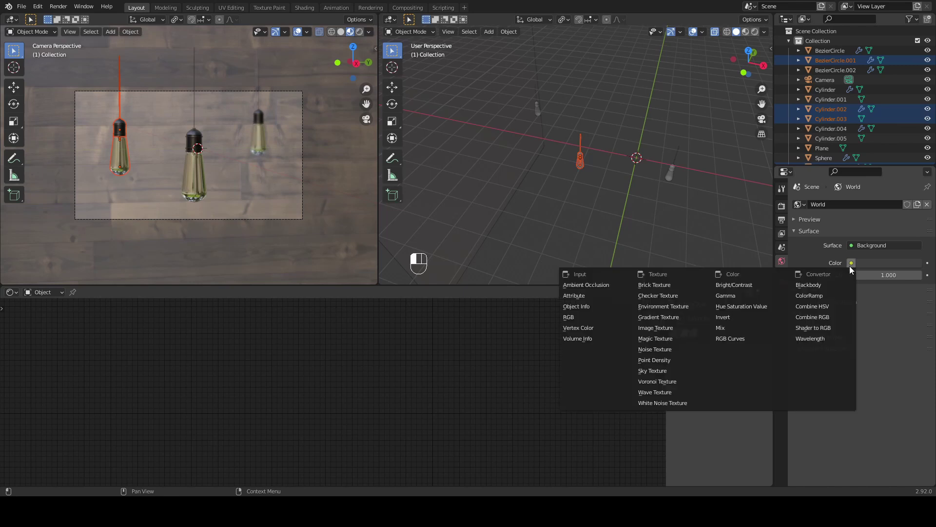
left_click(662, 307)
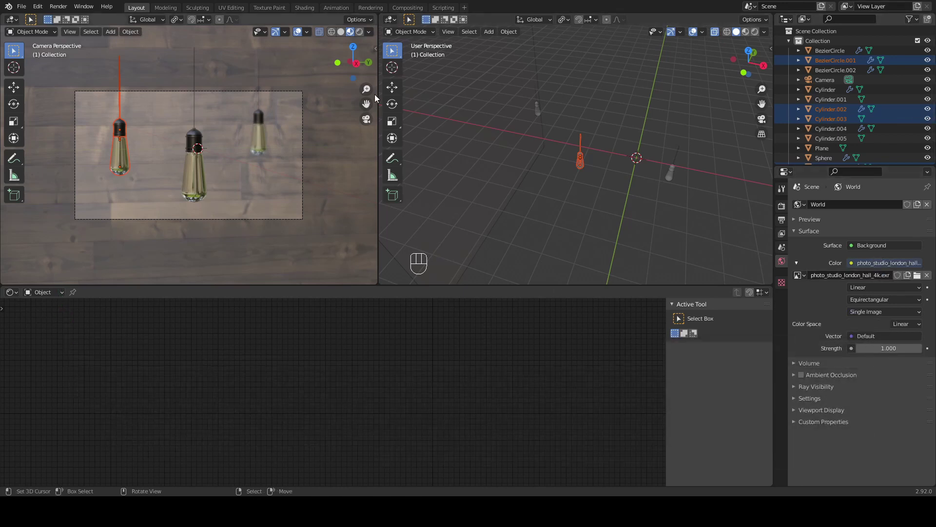
left_click(361, 32)
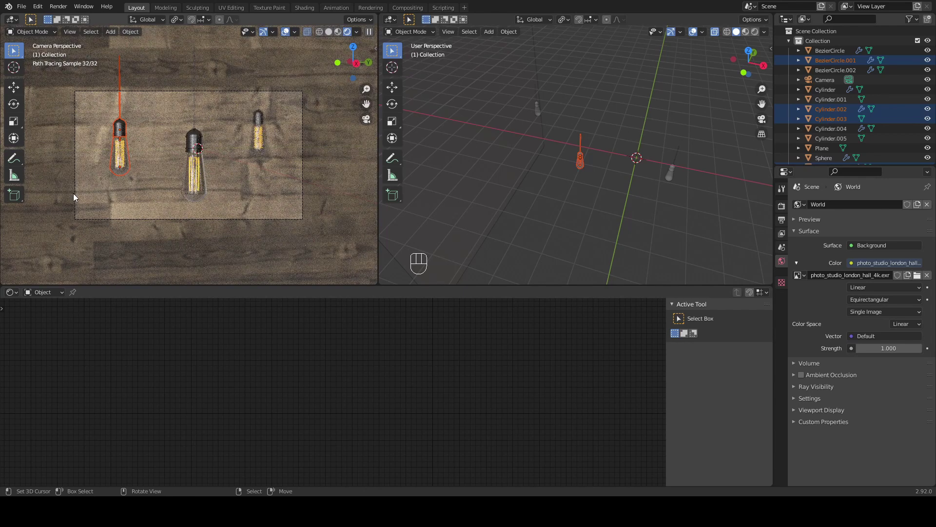
- Show the camera view in Material Preview shading and clear the selection in the other viewport
left_click(472, 106)
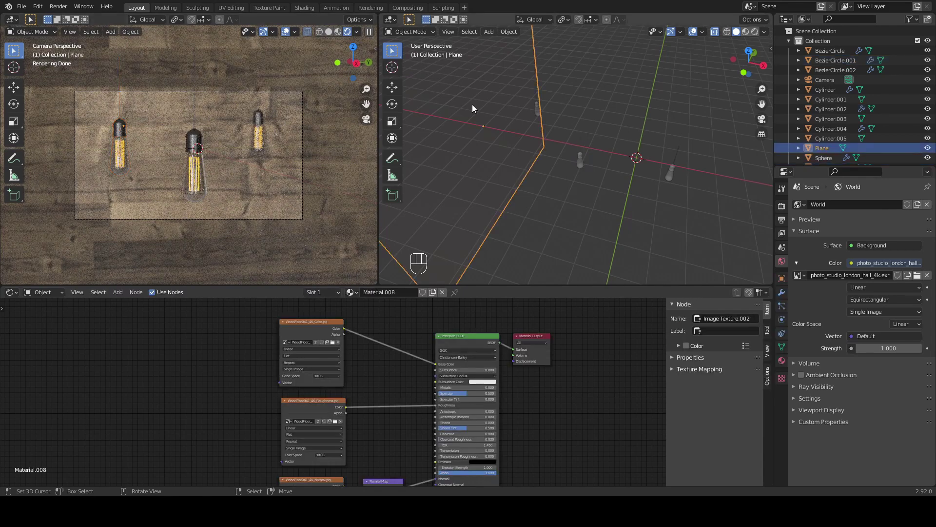
left_click(338, 31)
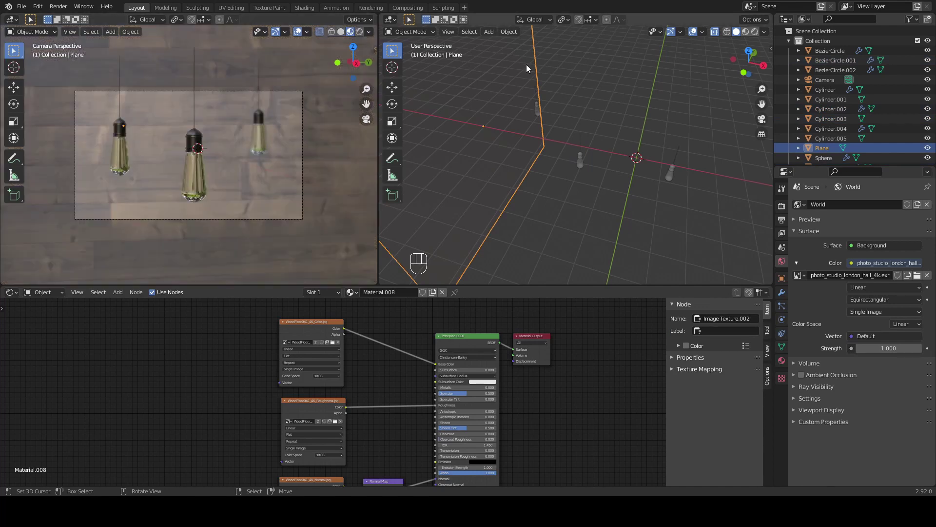
left_click(622, 85)
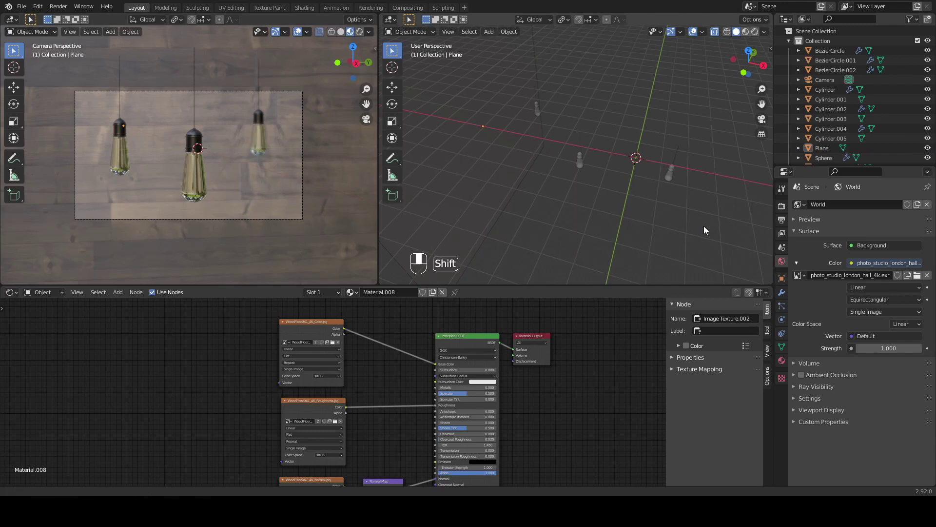
middle_click_drag(704, 226, 607, 219, "shift")
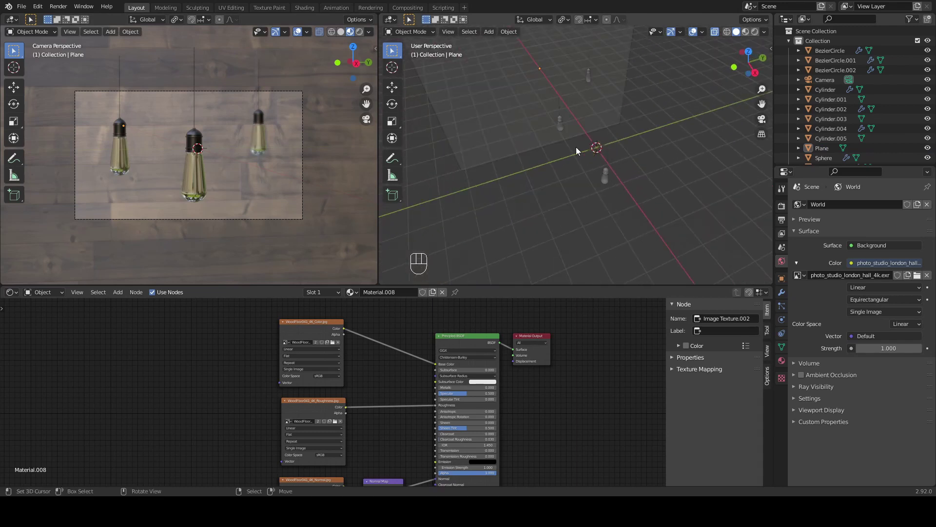
- Add an area light at the world origin and scale it up
middle_click_drag(678, 176, 639, 163)
key("shift+a")
mouse_move(640, 163)
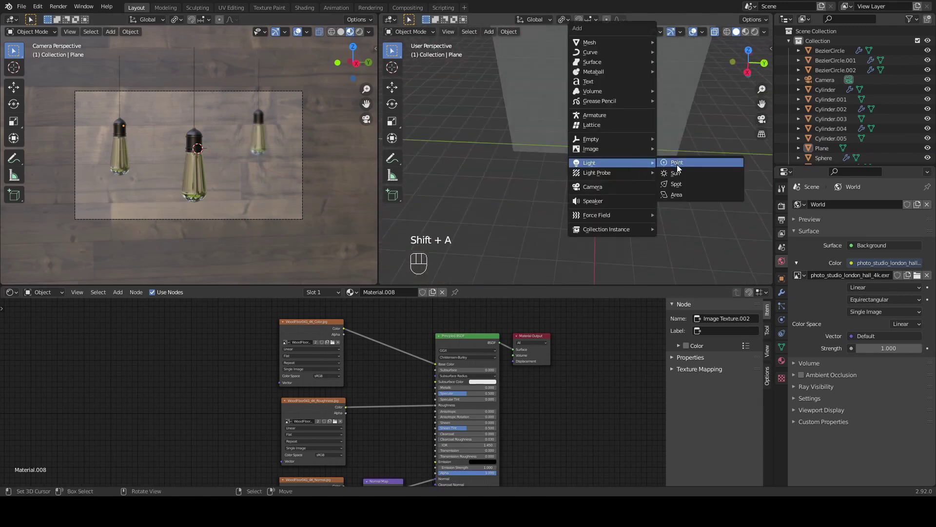
left_click(680, 195)
key("s")
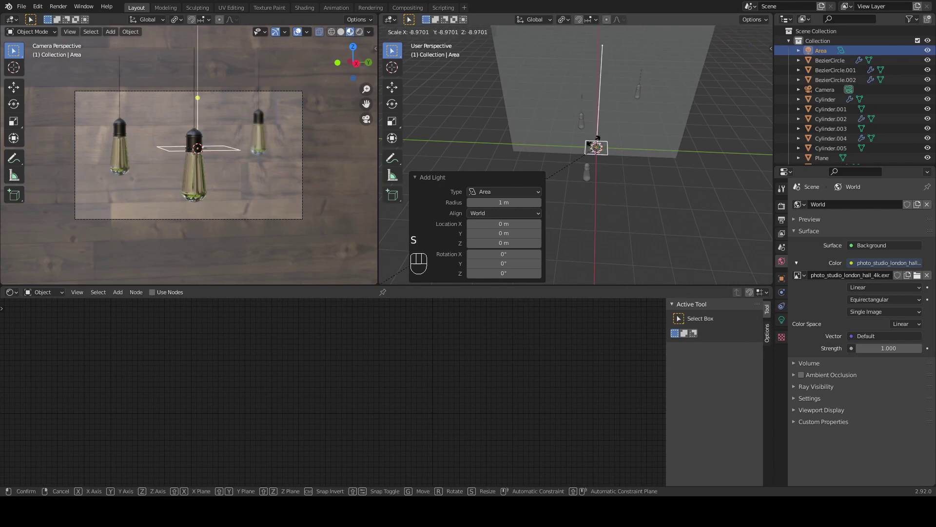
left_click(534, 184)
- Redirect the area light's beam and move the light horizontally about 13.9 m in X and -4 m in Y, to the front bulb
middle_click_drag(567, 139, 609, 168)
left_click_drag(600, 106, 602, 196)
key("g")
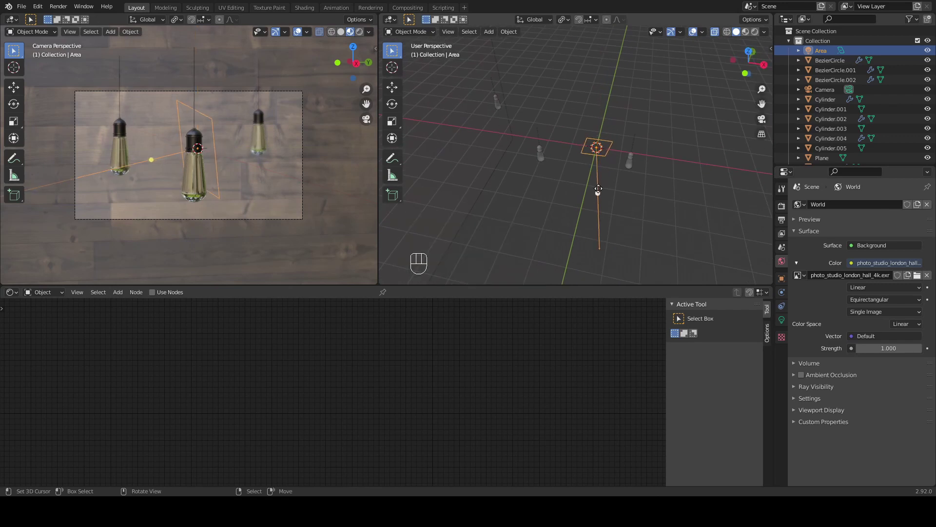
key("shift+z")
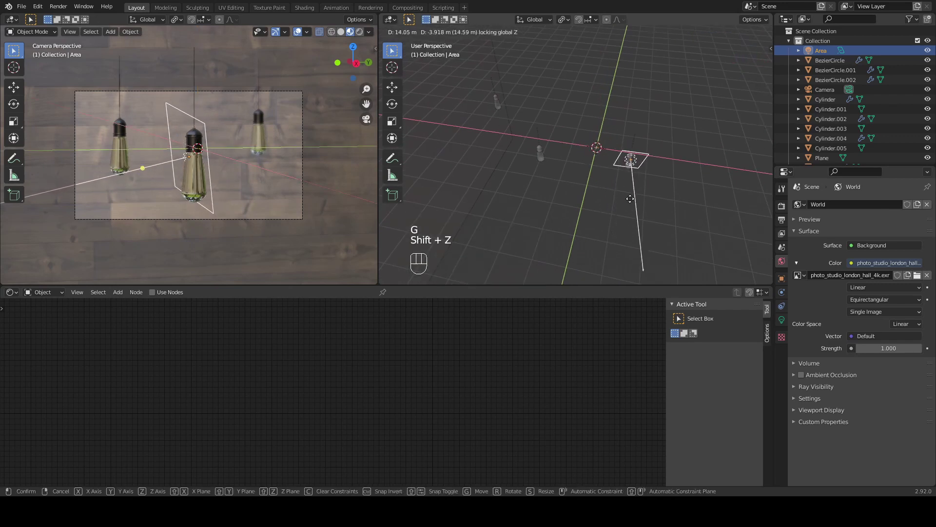
left_click(631, 202)
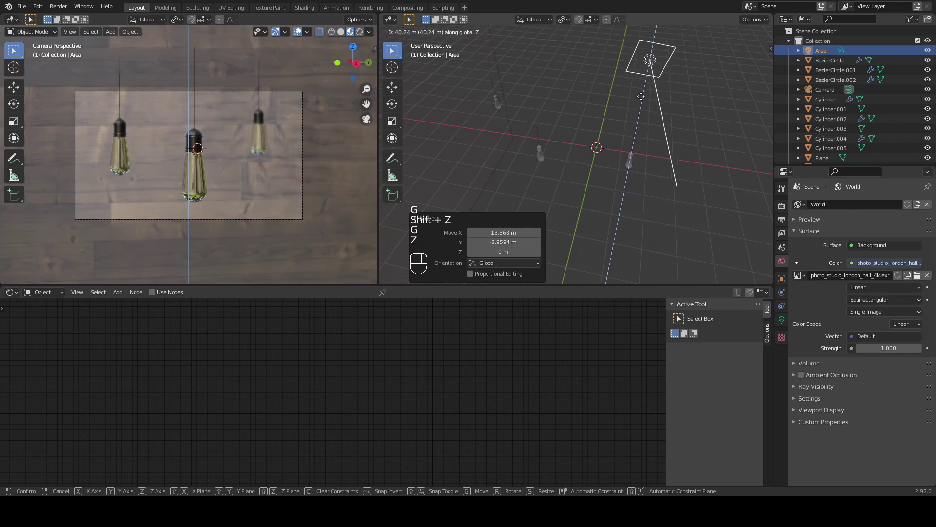
- Raise the area light along Z high above the front bulb and aim its beam straight down at it
left_click(680, 107)
middle_click_drag(682, 106, 548, 133)
left_click_drag(557, 131, 595, 177)
middle_click_drag(594, 178, 638, 104)
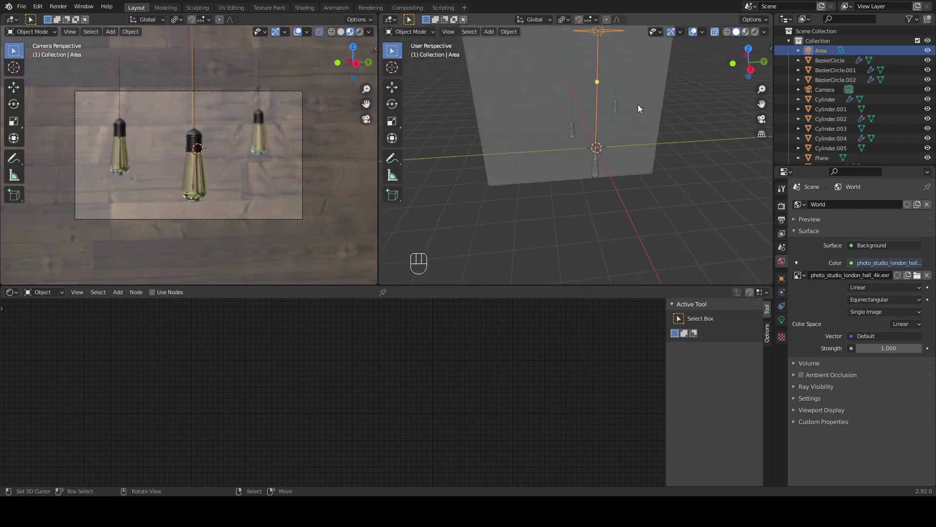
- Lower the area light about 14.4 m along Z and scale it by about 2.86
key("g")
key("z")
left_click(635, 117)
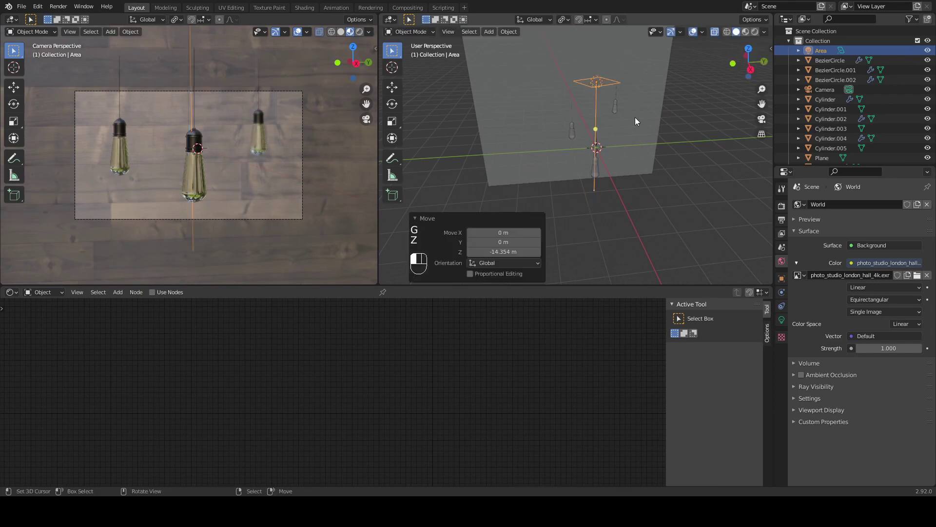
key("s")
left_click(721, 151)
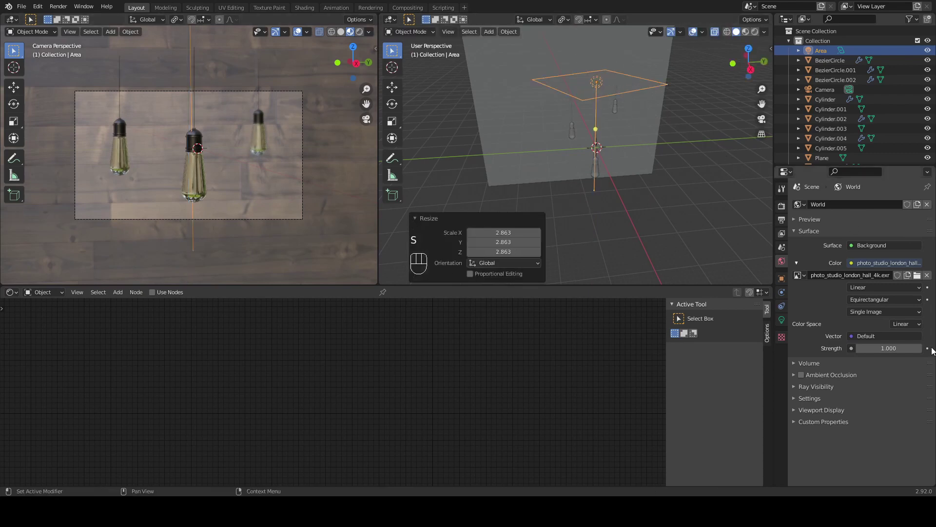
- Set the overhead area light's power to 1000 W
left_click(782, 320)
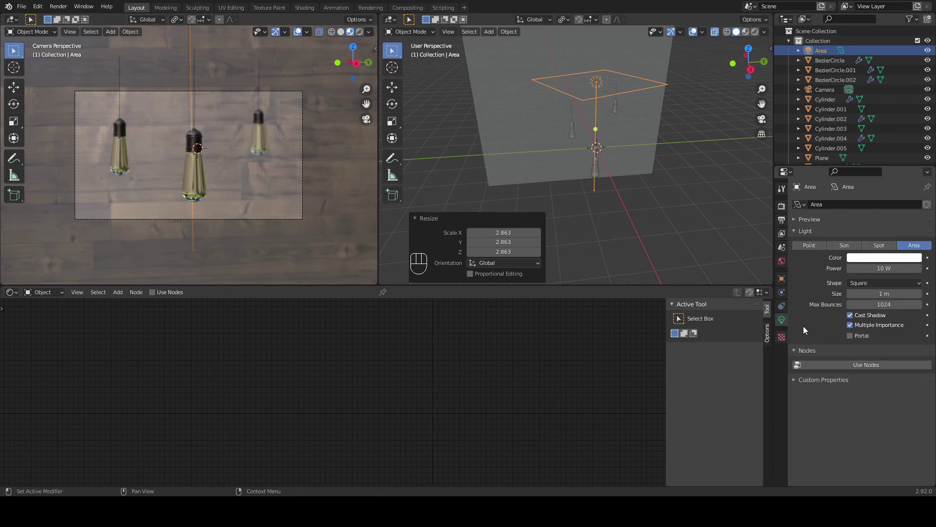
double_click(884, 268)
type("1000")
left_click(863, 262)
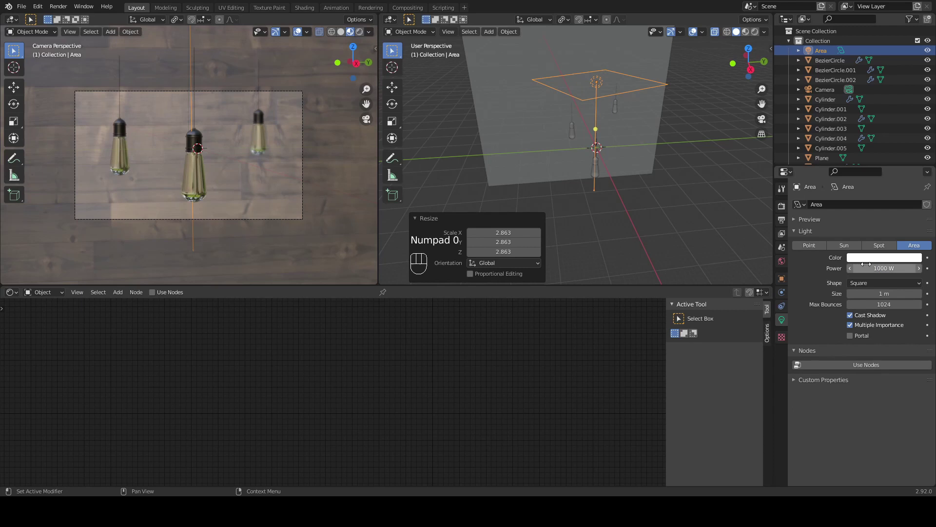
- Add a second area light and move it about -35.4 m along Y, to the side of the bulbs
key("shift+a")
mouse_move(625, 153)
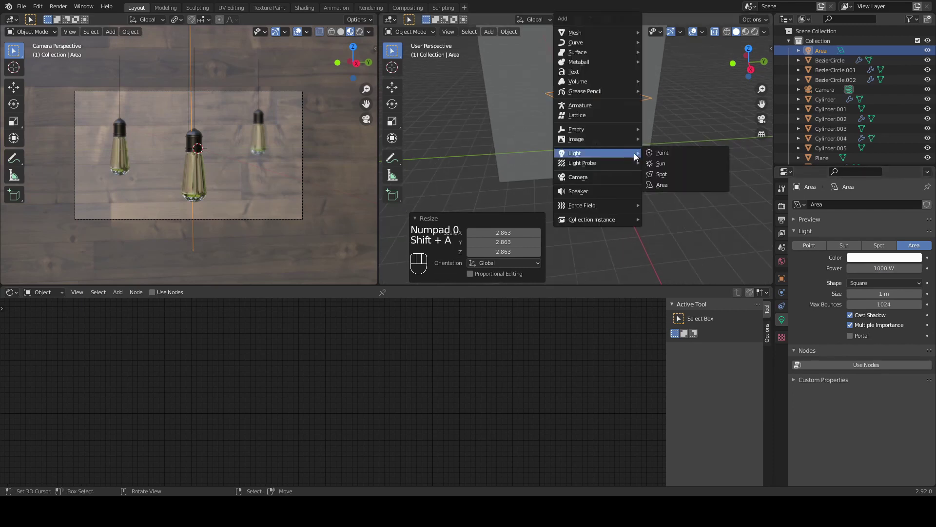
left_click(666, 183)
key("g")
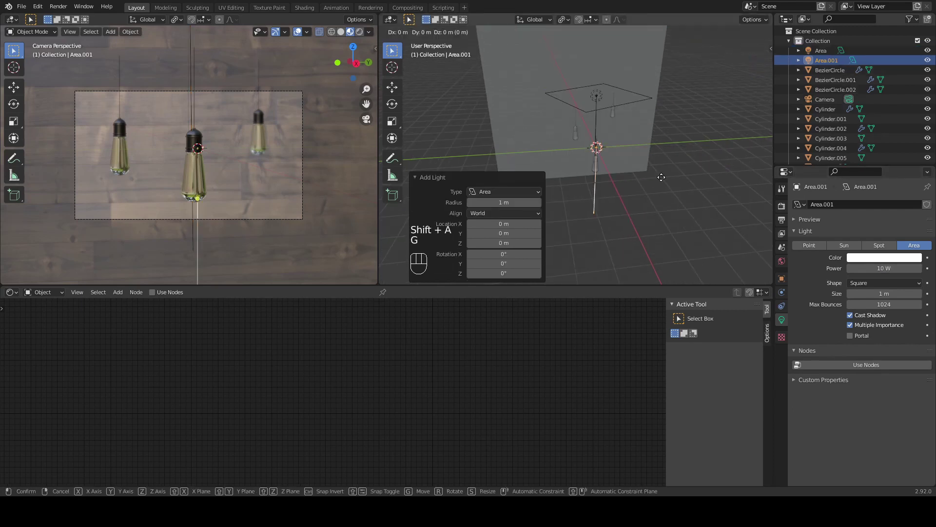
key("y")
left_click(590, 183)
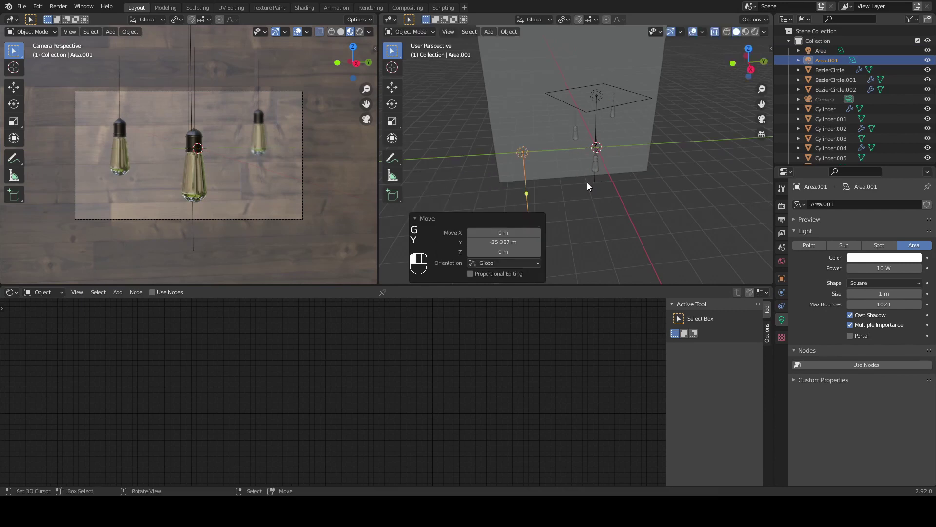
- Raise the second area light about 31.3 m along Z and scale it by about 16.5
key("g")
key("z")
left_click(570, 122)
key("s")
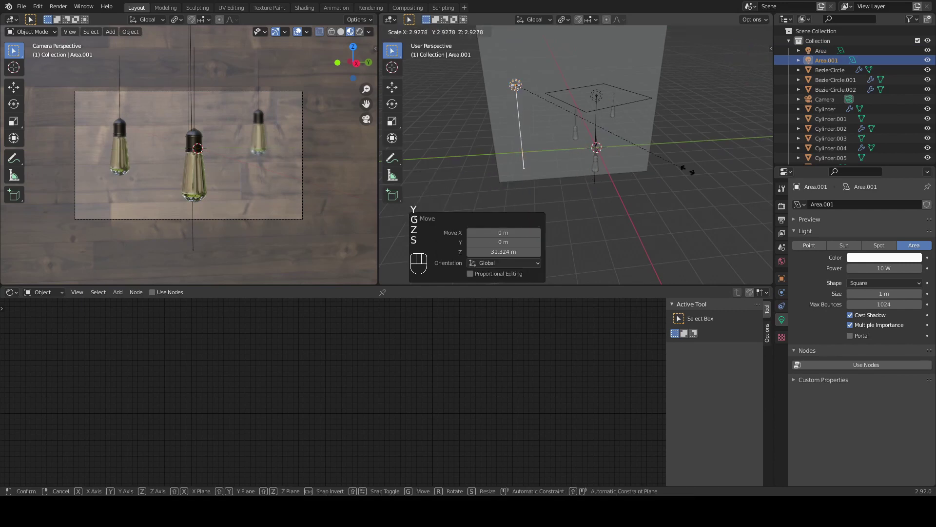
left_click(678, 224)
- Move the second area light along X toward the front bulb and aim its beam diagonally down at the bulbs
middle_click_drag(543, 136, 585, 151)
key("g")
key("x")
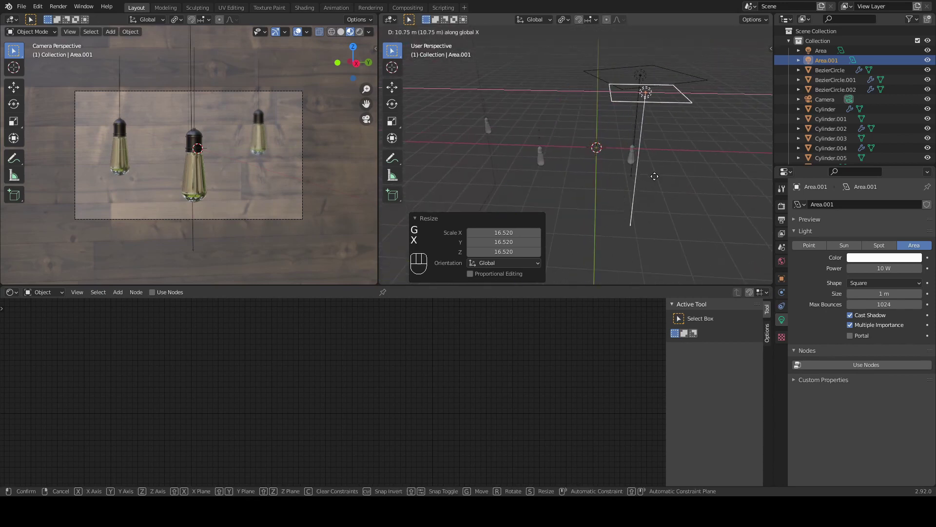
left_click(628, 184)
middle_click_drag(628, 184, 555, 180)
left_click_drag(495, 129, 588, 170)
middle_click_drag(588, 171, 519, 133)
- Set the second area light's power to 10000 W and preview the camera view in Rendered shading
left_click(871, 269)
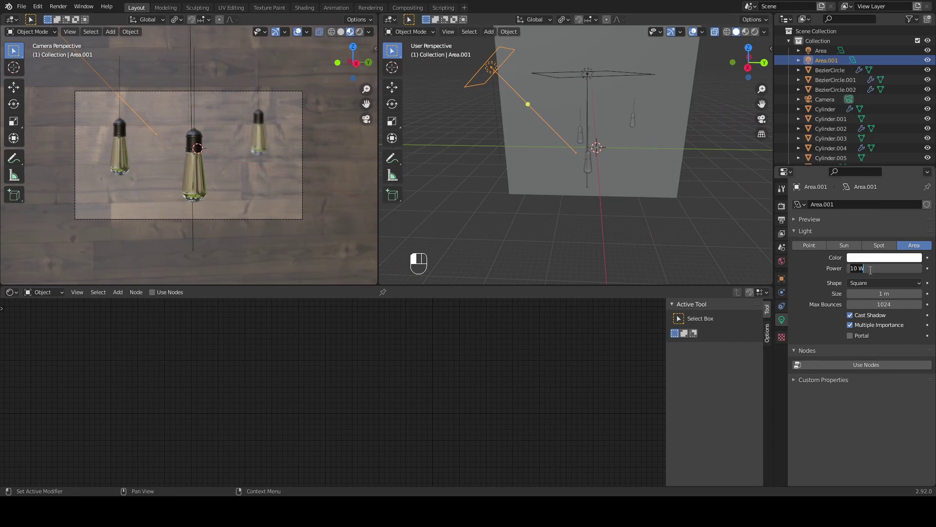
type("10000")
left_click(870, 269)
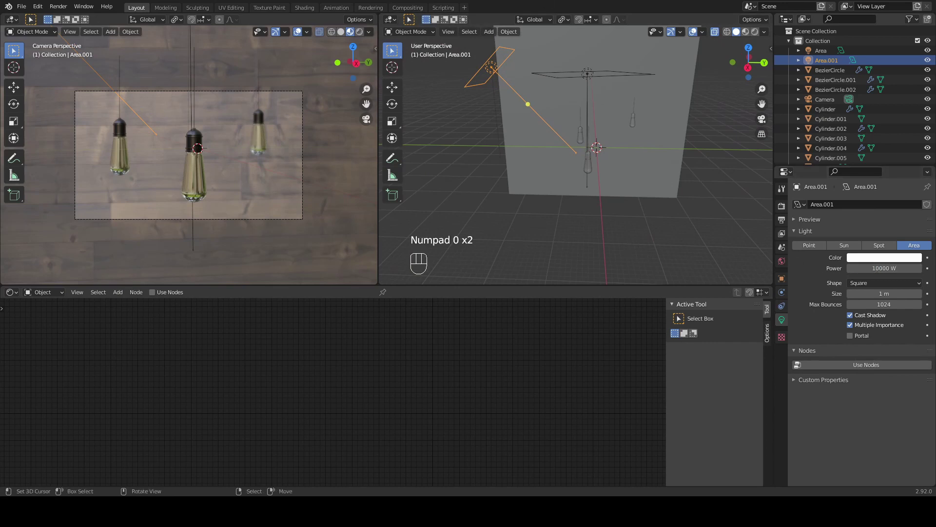
left_click(362, 32)
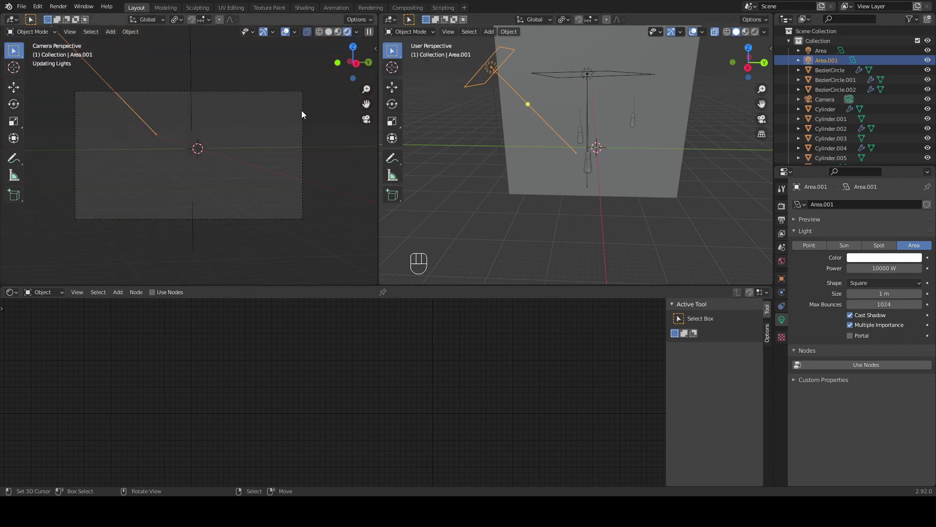
- Lower the second area light about 6.2 m along Z and shift it along Y toward the bulbs
left_click(492, 70)
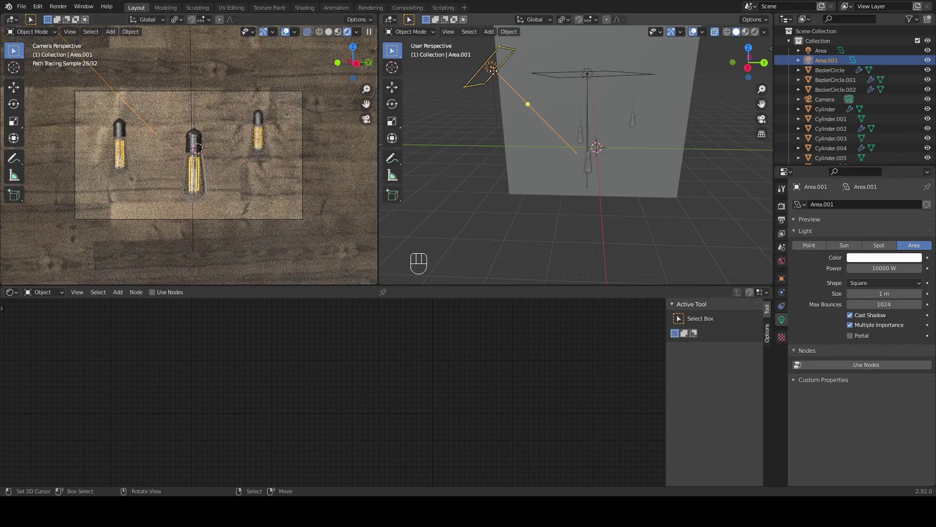
key("g")
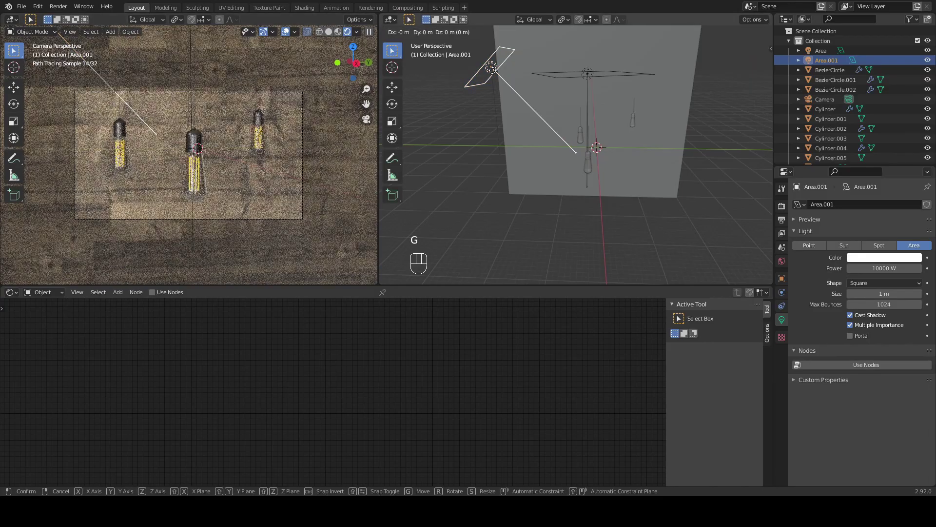
key("z")
left_click(496, 89)
key("g")
key("y")
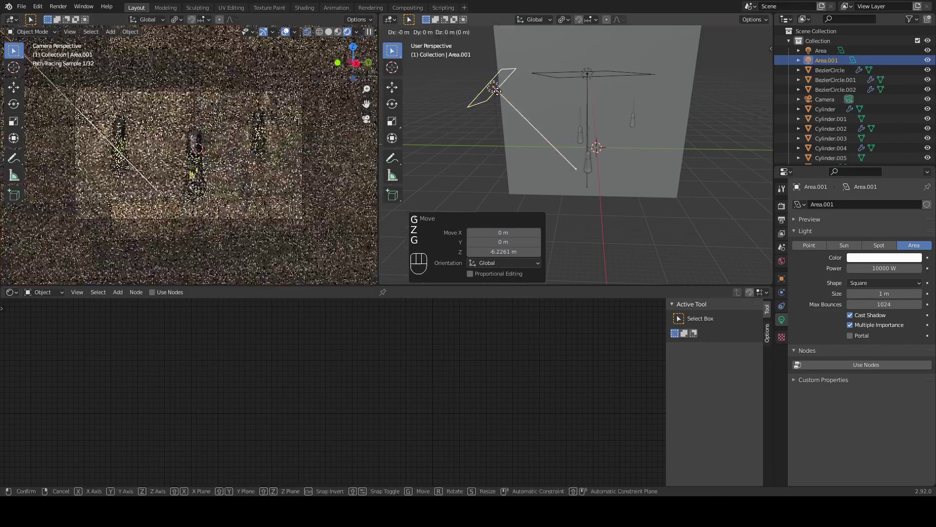
left_click(524, 90)
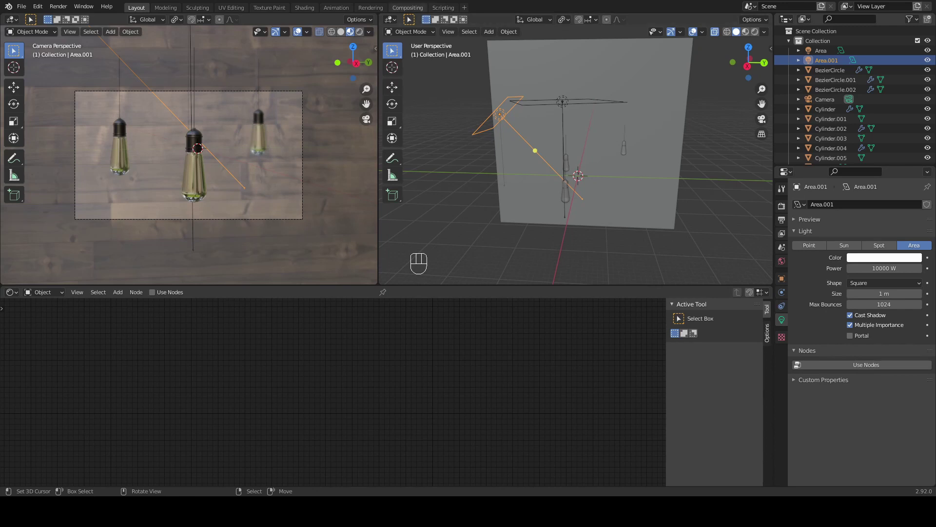
- Enable nodes for compositing and move the Composite node away from Render Layers to make room between them
left_click(408, 7)
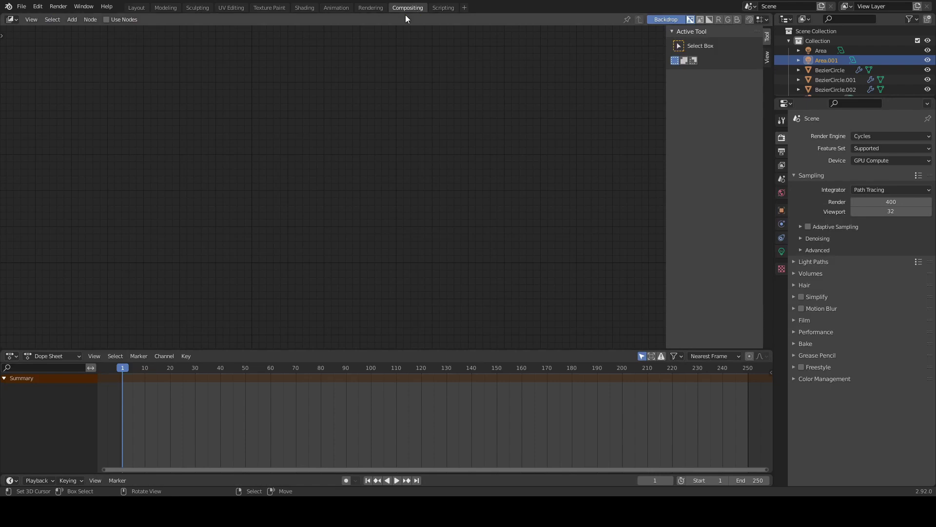
left_click(106, 19)
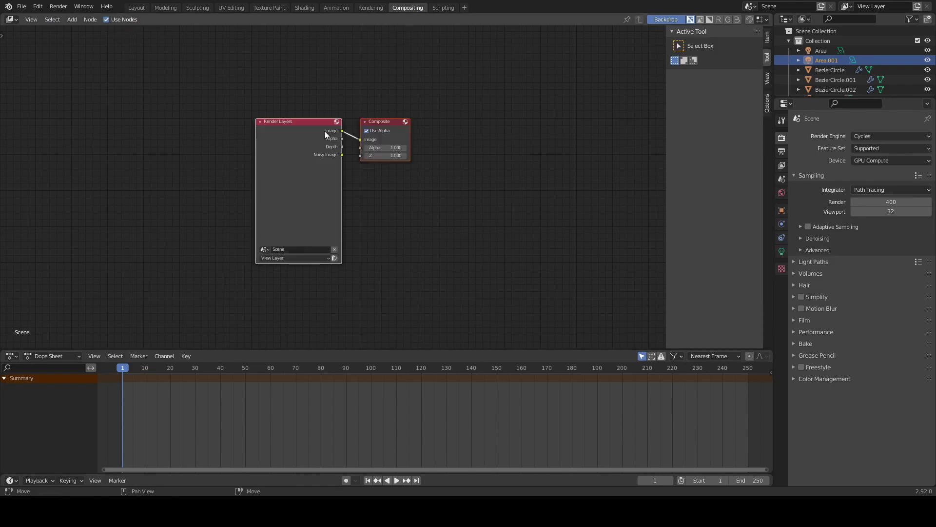
left_click_drag(376, 120, 452, 107)
- Insert a Glare node between Render Layers and Composite and set its type to Fog Glow
key("shift+a")
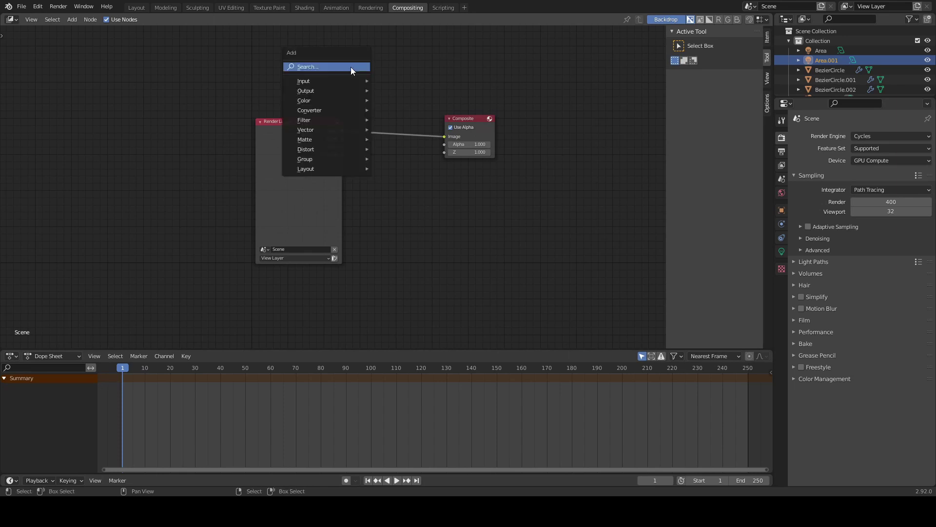
left_click(353, 67)
type("glar")
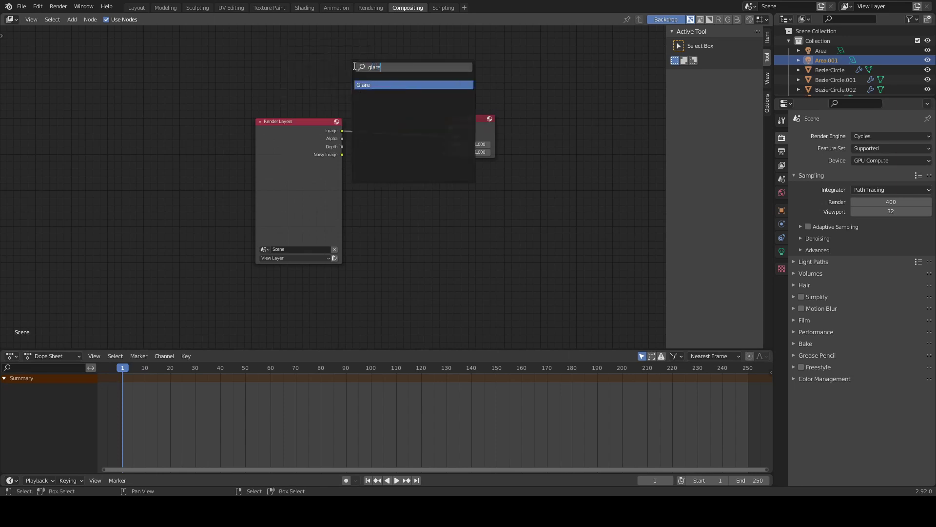
type("e")
key("Return")
left_click(379, 124)
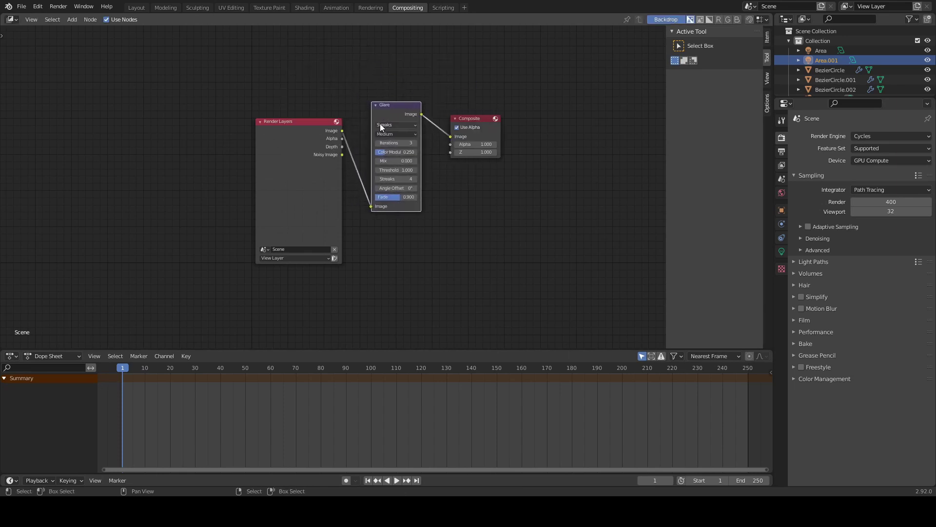
left_click(386, 125)
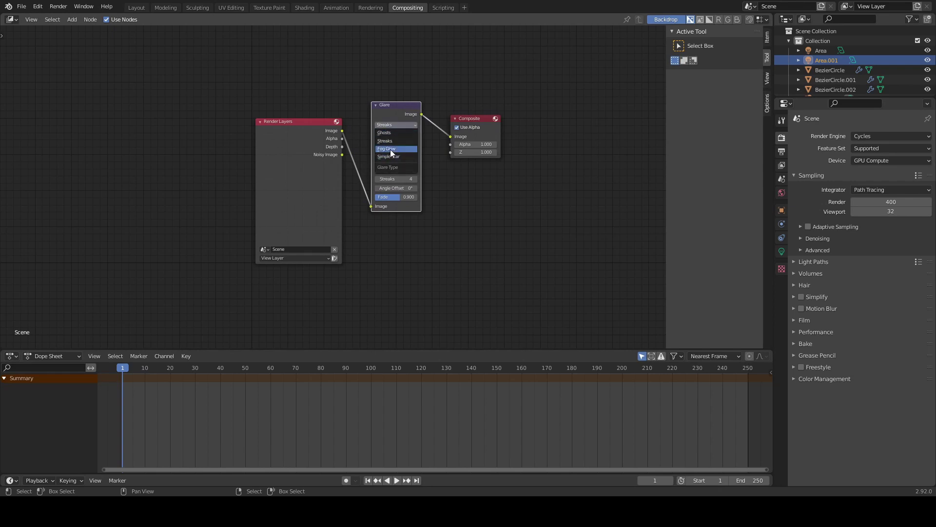
left_click(390, 148)
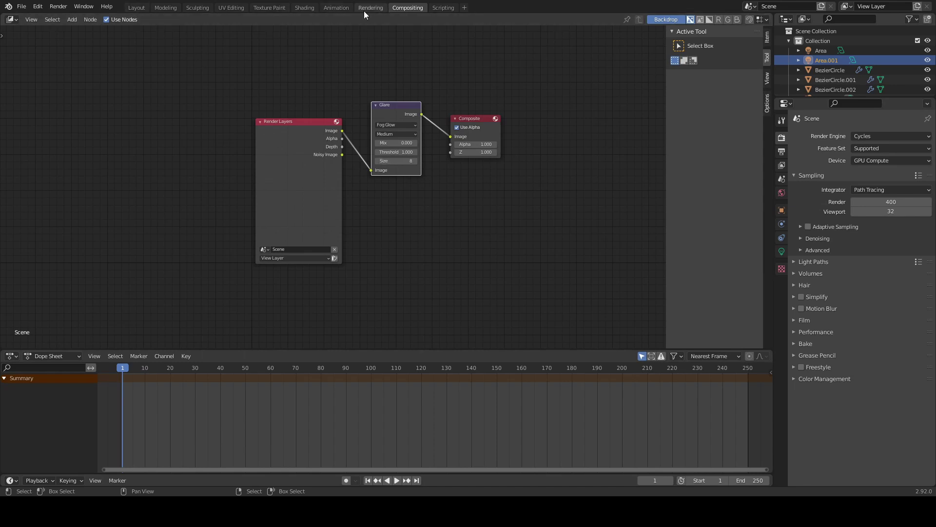
- Set the world environment strength to 0.5 and render the final image
left_click(137, 7)
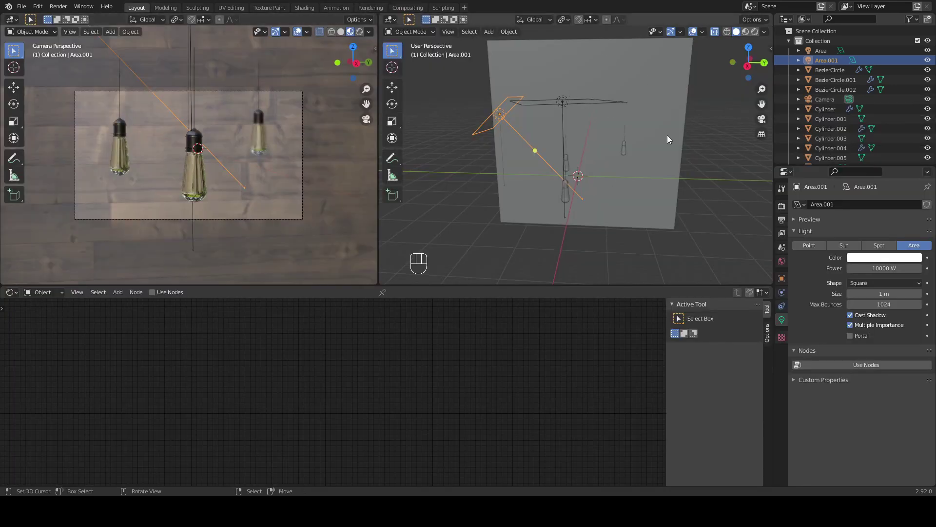
middle_click_drag(753, 245, 657, 224)
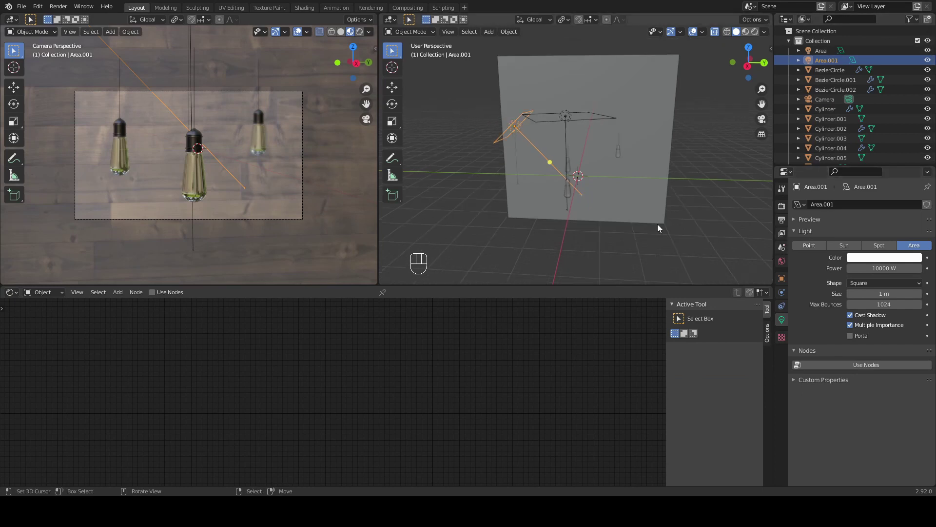
left_click(783, 261)
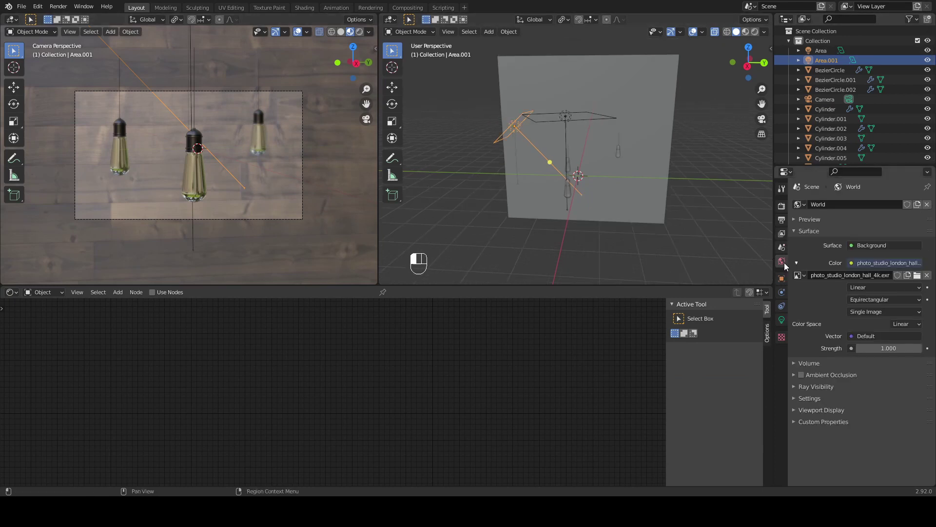
left_click(888, 349)
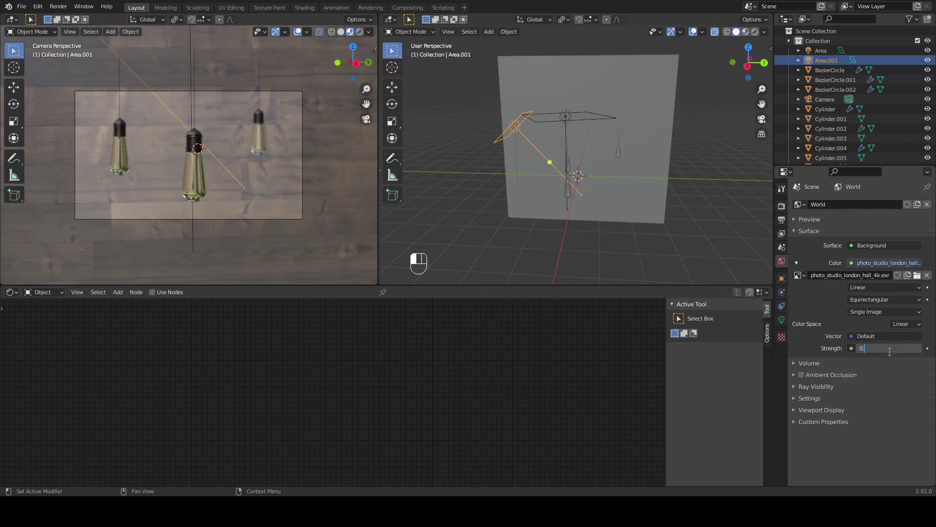
key("Return")
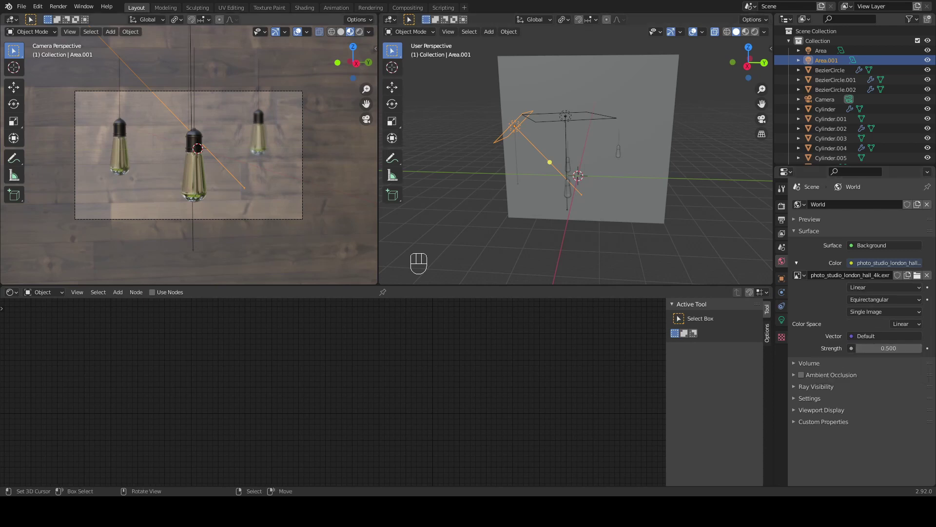
key("F12")
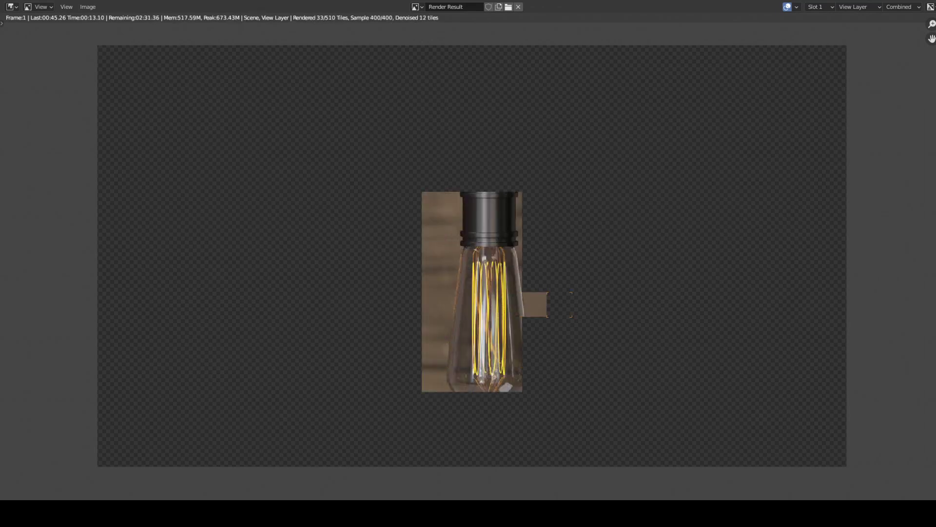